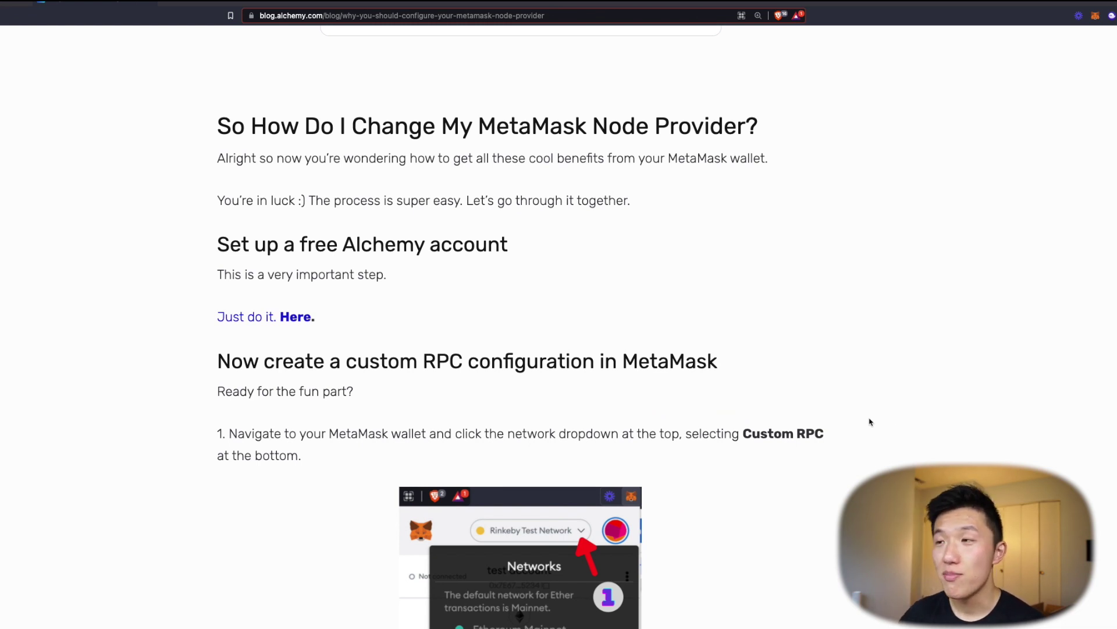
Open the MetaMask wallet and examine the test account's balance and transaction activity on the Rinkeby Test Network.
{"action": "left_click", "coordinate": [1095, 16]}
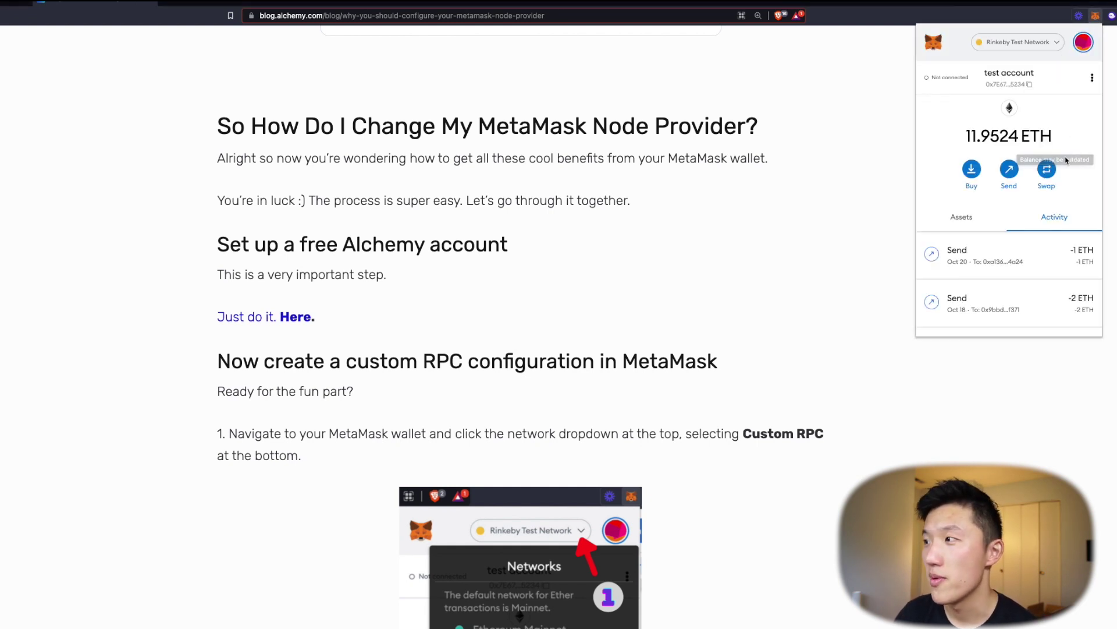
{"action": "scroll", "coordinate": [1028, 277], "scroll_direction": "down", "scroll_amount": 2}
{"action": "scroll", "coordinate": [1028, 277], "scroll_direction": "up", "scroll_amount": 2}
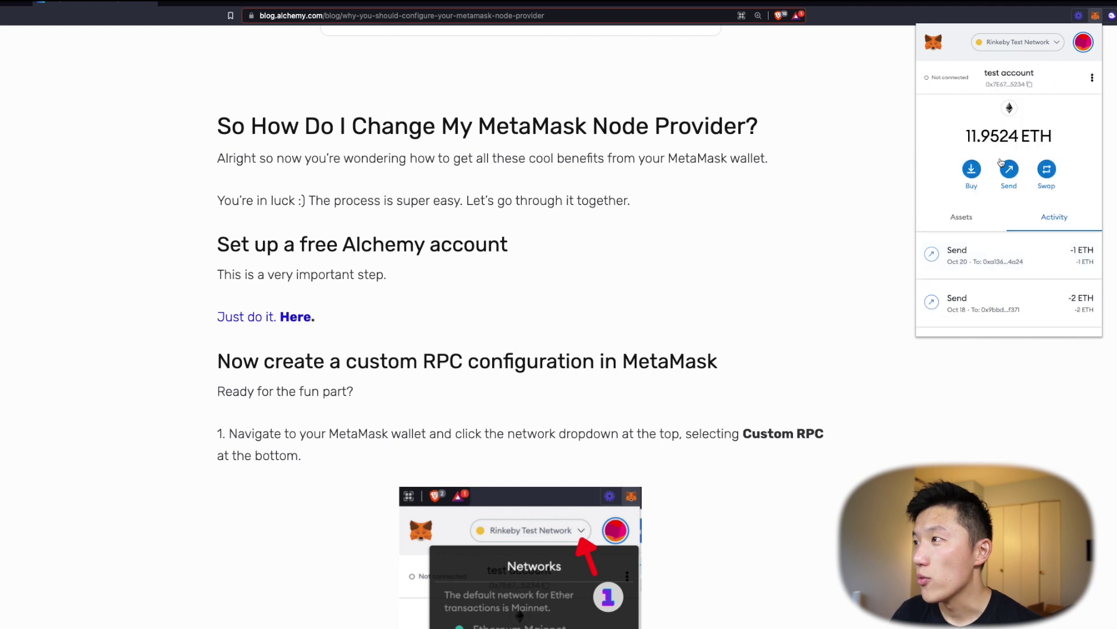
{"action": "scroll", "coordinate": [1042, 232], "scroll_direction": "down", "scroll_amount": 3}
{"action": "scroll", "coordinate": [1041, 243], "scroll_direction": "down", "scroll_amount": 1}
{"action": "scroll", "coordinate": [1019, 273], "scroll_direction": "up", "scroll_amount": 5}
{"action": "scroll", "coordinate": [990, 306], "scroll_direction": "down", "scroll_amount": 5}
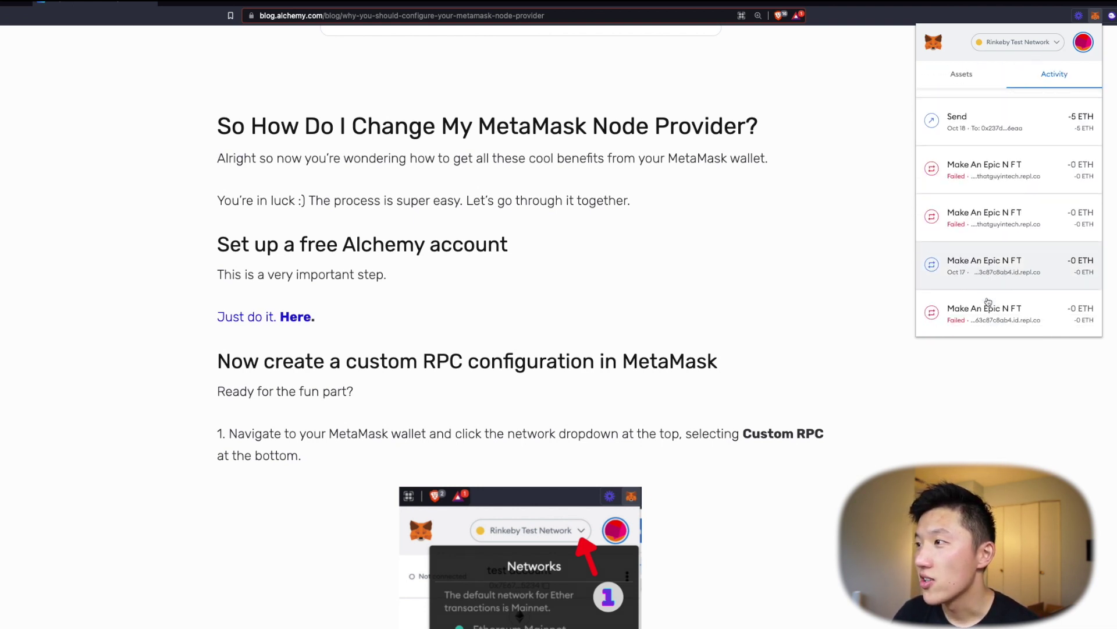
{"action": "scroll", "coordinate": [990, 300], "scroll_direction": "up", "scroll_amount": 2}
{"action": "scroll", "coordinate": [989, 134], "scroll_direction": "up", "scroll_amount": 1}
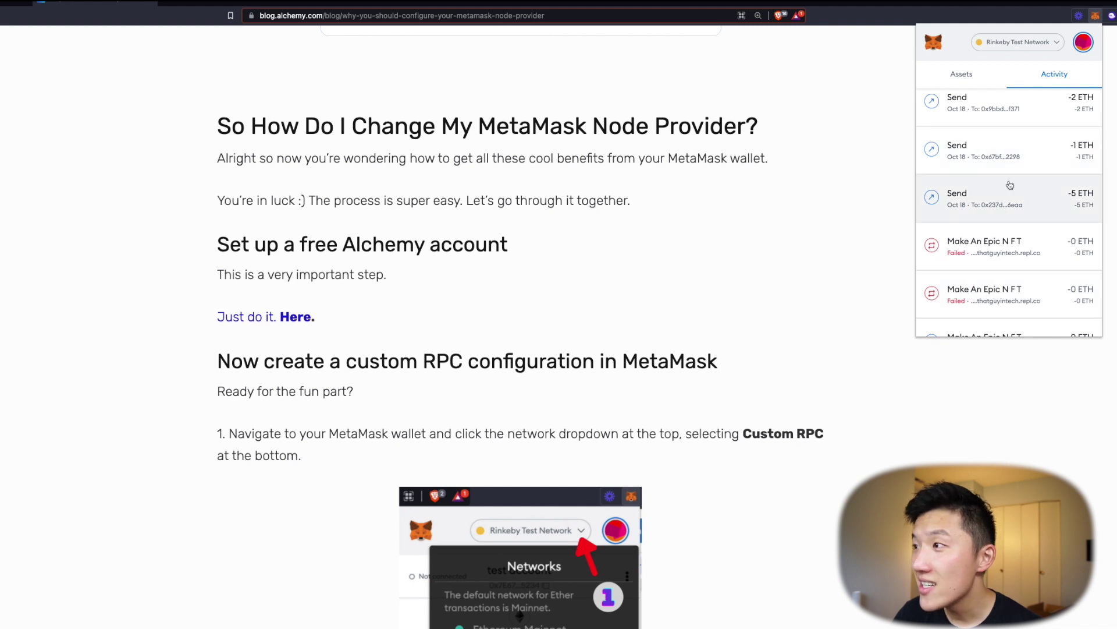
{"action": "scroll", "coordinate": [1019, 175], "scroll_direction": "up", "scroll_amount": 2}
{"action": "scroll", "coordinate": [1020, 181], "scroll_direction": "down", "scroll_amount": 2}
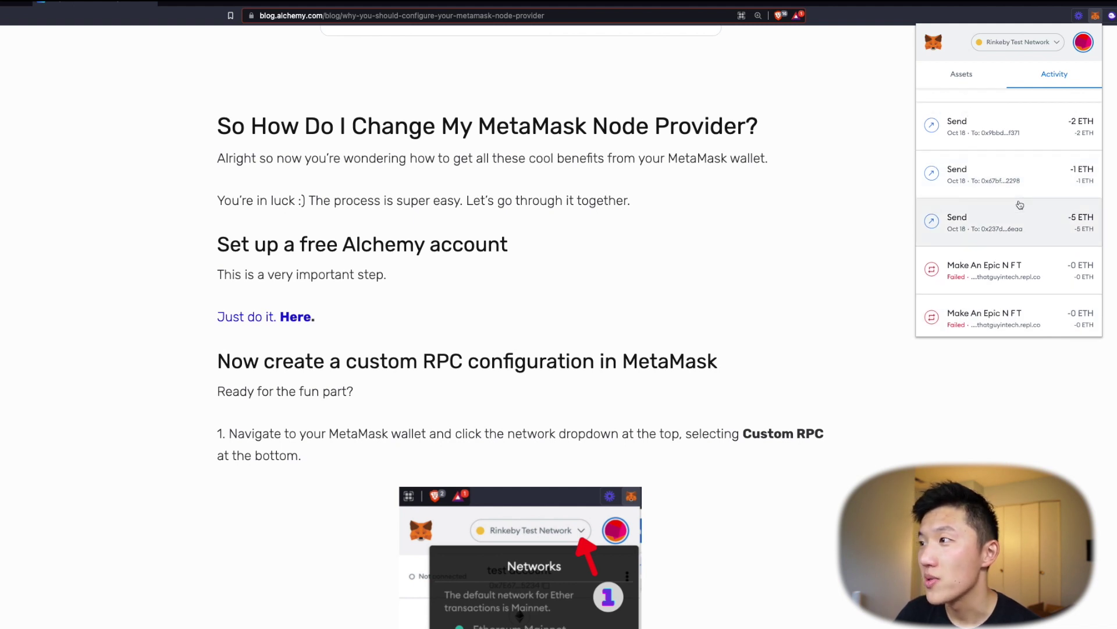
{"action": "scroll", "coordinate": [1019, 202], "scroll_direction": "down", "scroll_amount": 2}
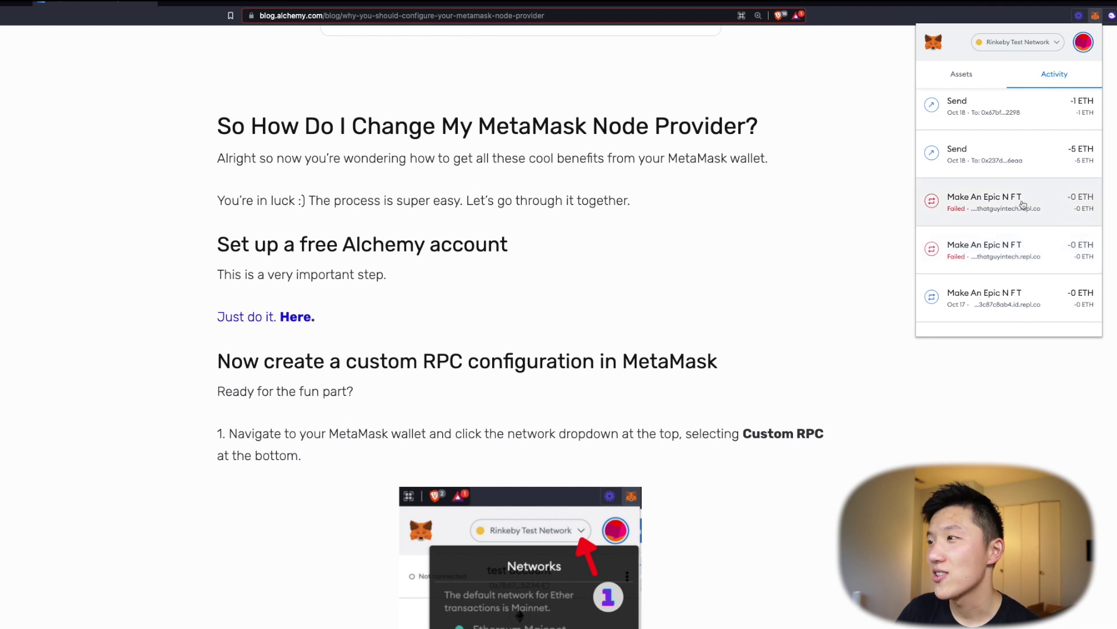
Inspect the details and activity log of a failed Make An Epic NFT transaction, and close the wallet.
{"action": "left_click", "coordinate": [1018, 202]}
{"action": "scroll", "coordinate": [999, 227], "scroll_direction": "down", "scroll_amount": 1}
{"action": "scroll", "coordinate": [1001, 232], "scroll_direction": "up", "scroll_amount": 1}
{"action": "scroll", "coordinate": [1004, 249], "scroll_direction": "down", "scroll_amount": 1}
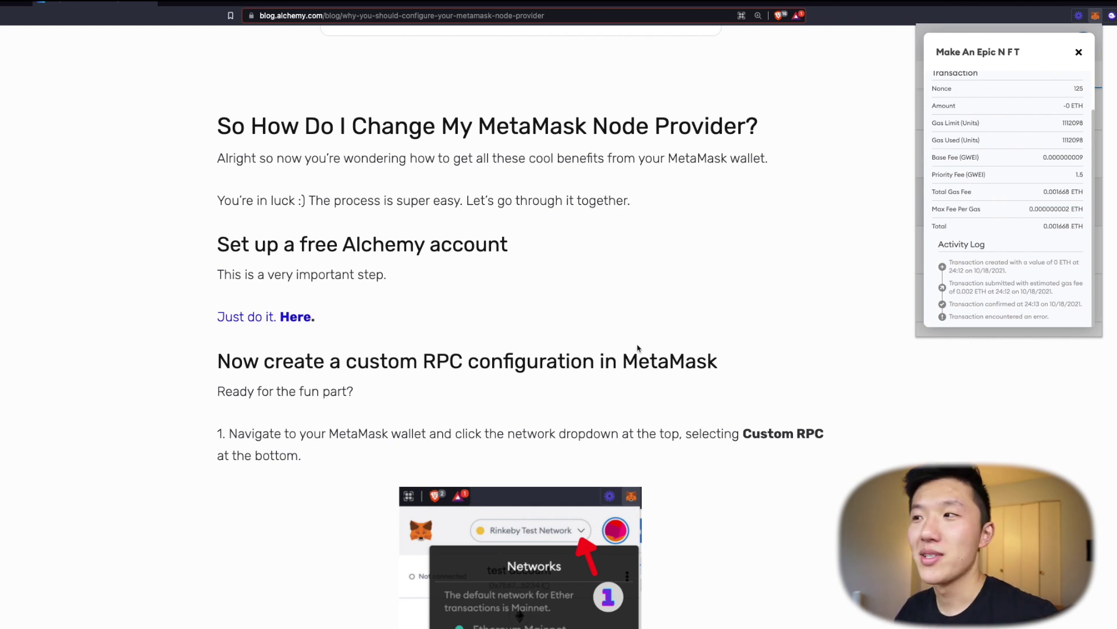
{"action": "left_click", "coordinate": [1077, 53]}
{"action": "scroll", "coordinate": [1023, 231], "scroll_direction": "up", "scroll_amount": 5}
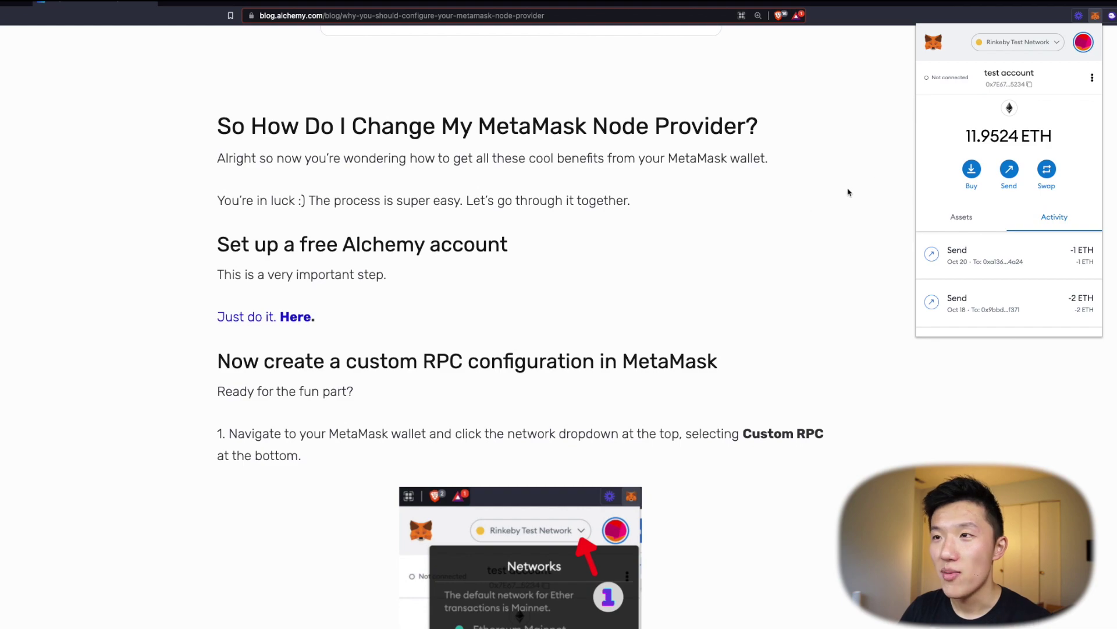
{"action": "left_click", "coordinate": [699, 195]}
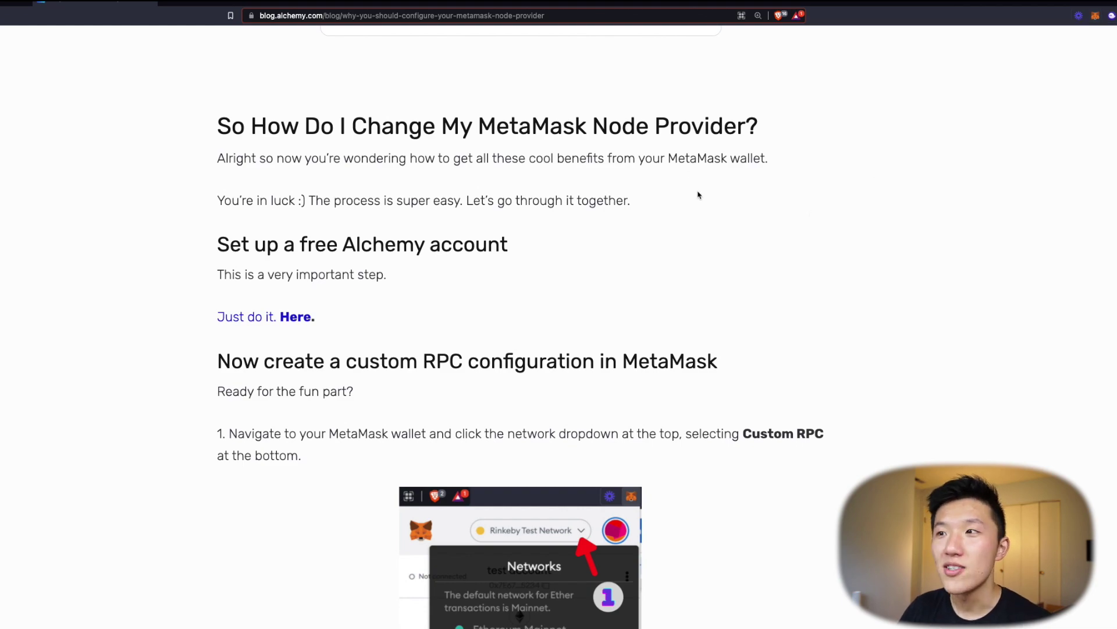
Read about the default node provider's downsides and view the linked article on blockchain node providers before returning to the MetaMask guide.
{"action": "scroll", "coordinate": [699, 194], "scroll_direction": "up", "scroll_amount": 15}
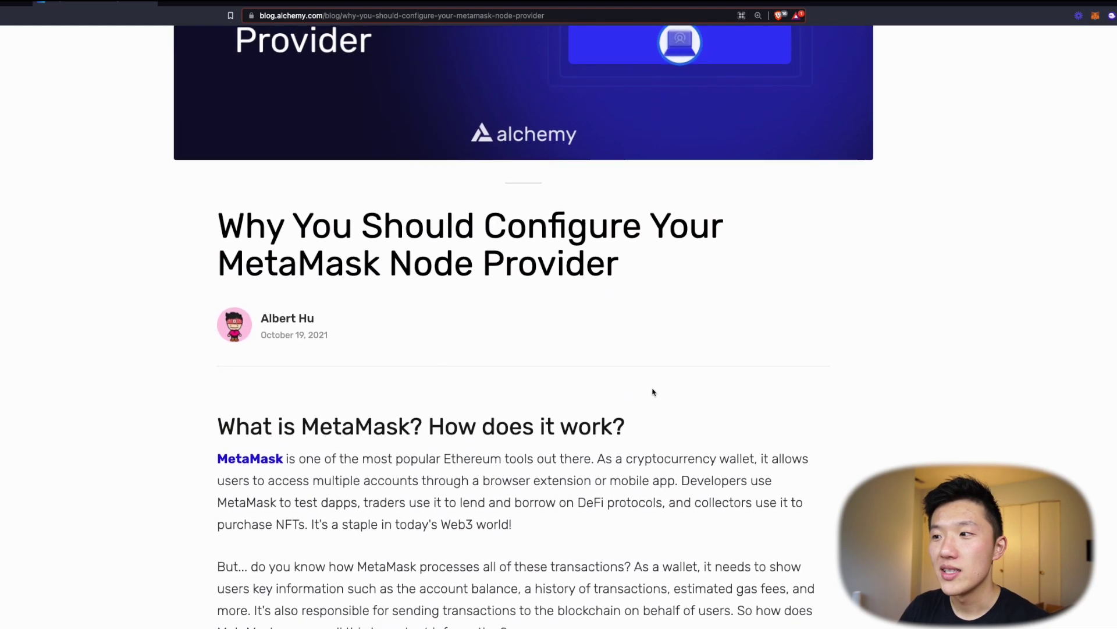
{"action": "scroll", "coordinate": [653, 391], "scroll_direction": "down", "scroll_amount": 6}
{"action": "scroll", "coordinate": [655, 396], "scroll_direction": "down", "scroll_amount": 5}
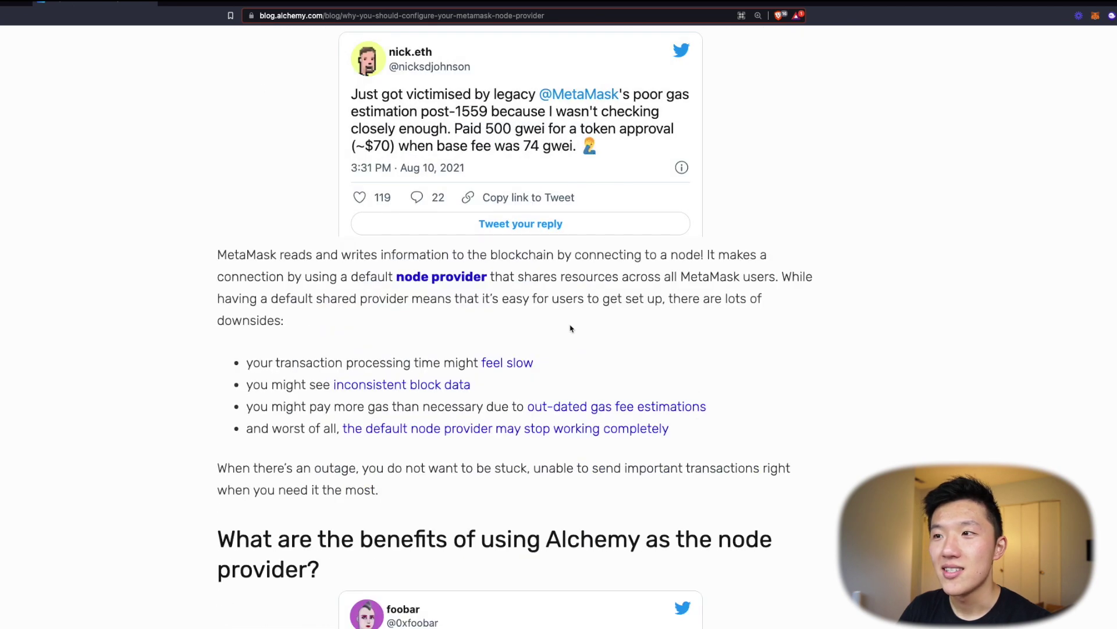
{"action": "left_click", "coordinate": [441, 276]}
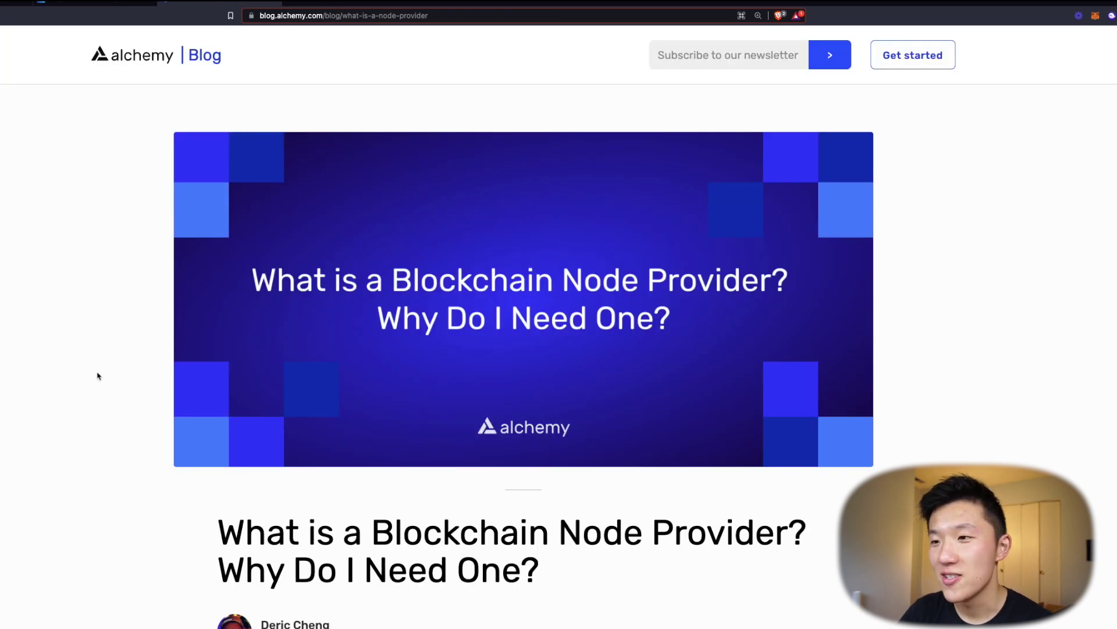
{"action": "scroll", "coordinate": [98, 374], "scroll_direction": "down", "scroll_amount": 6}
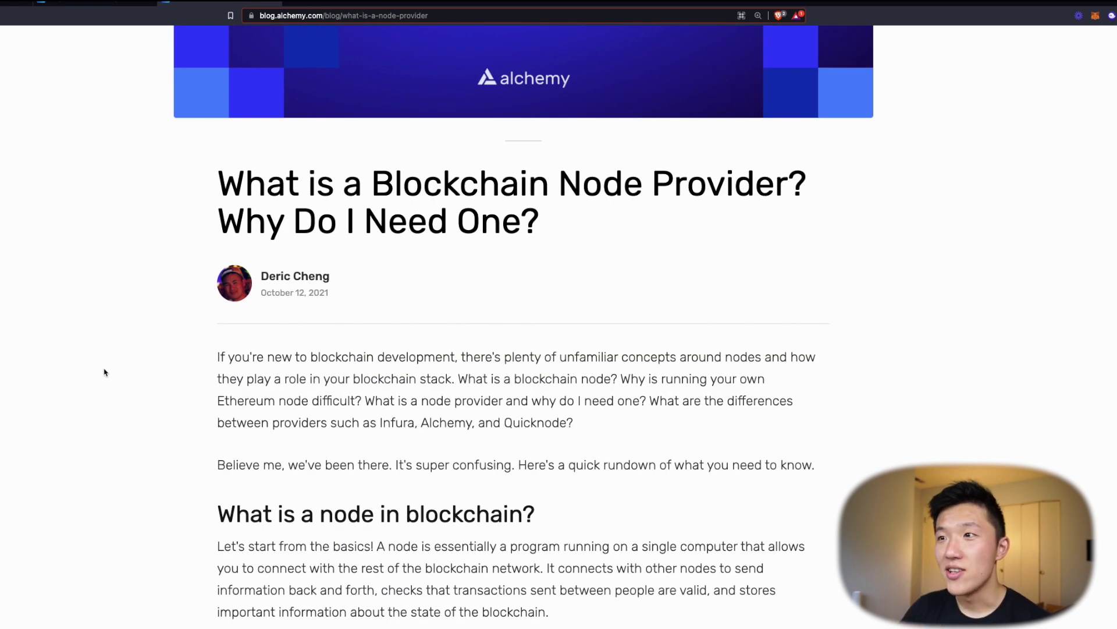
{"action": "scroll", "coordinate": [105, 372], "scroll_direction": "down", "scroll_amount": 2}
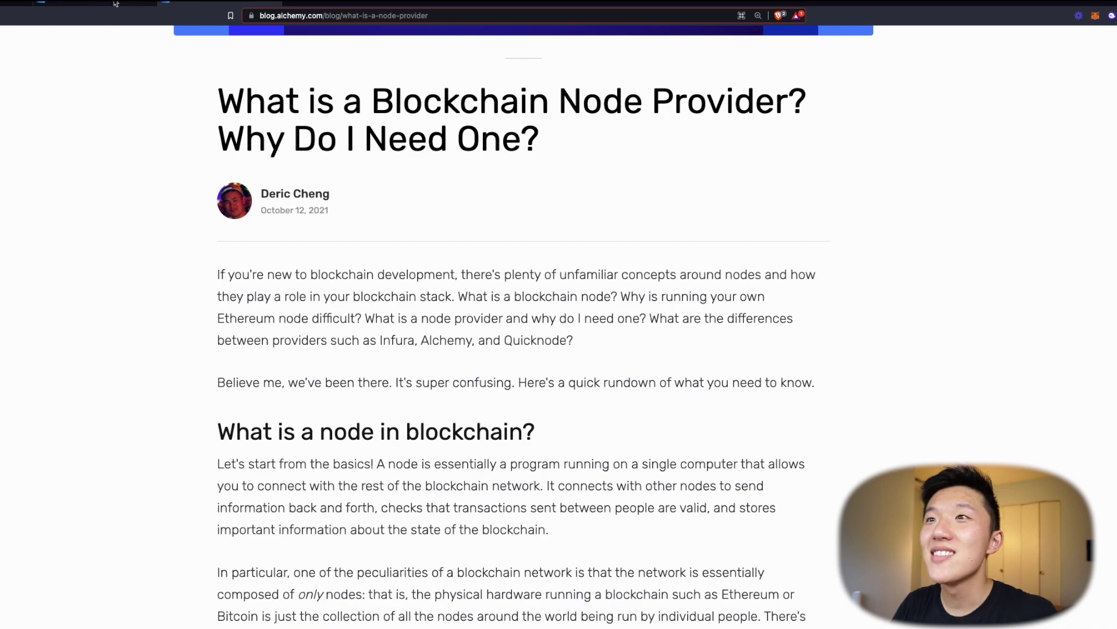
{"action": "left_click", "coordinate": [96, 3]}
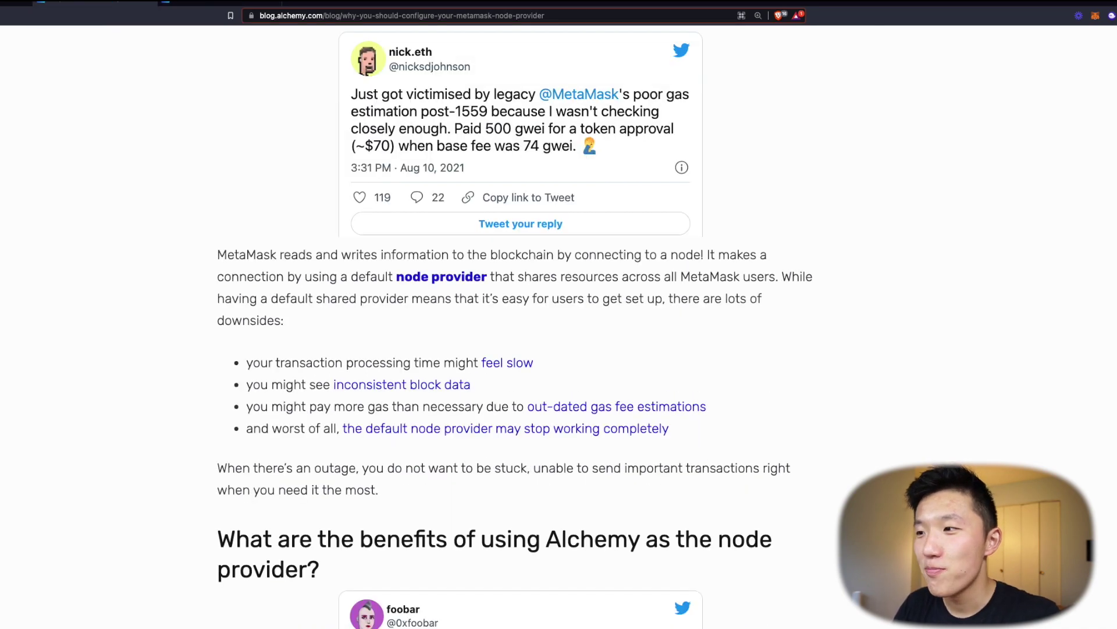
Find the guide's section on setting up a free Alchemy account, and log in to the dashboard from the Alchemy website.
{"action": "scroll", "coordinate": [749, 472], "scroll_direction": "down", "scroll_amount": 15}
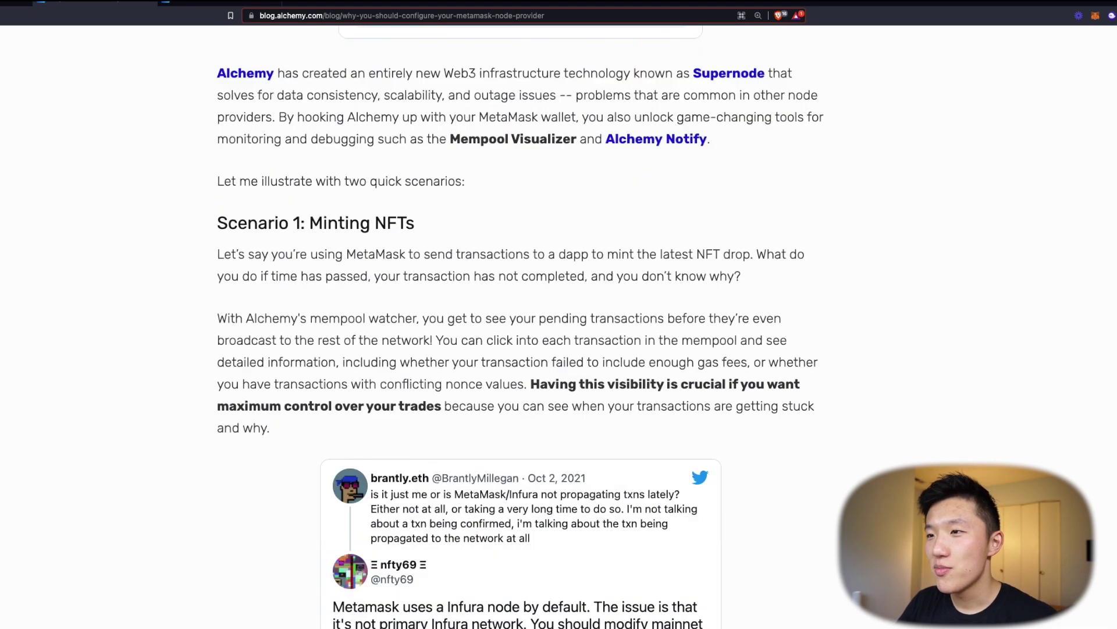
{"action": "scroll", "coordinate": [559, 326], "scroll_direction": "down", "scroll_amount": 18}
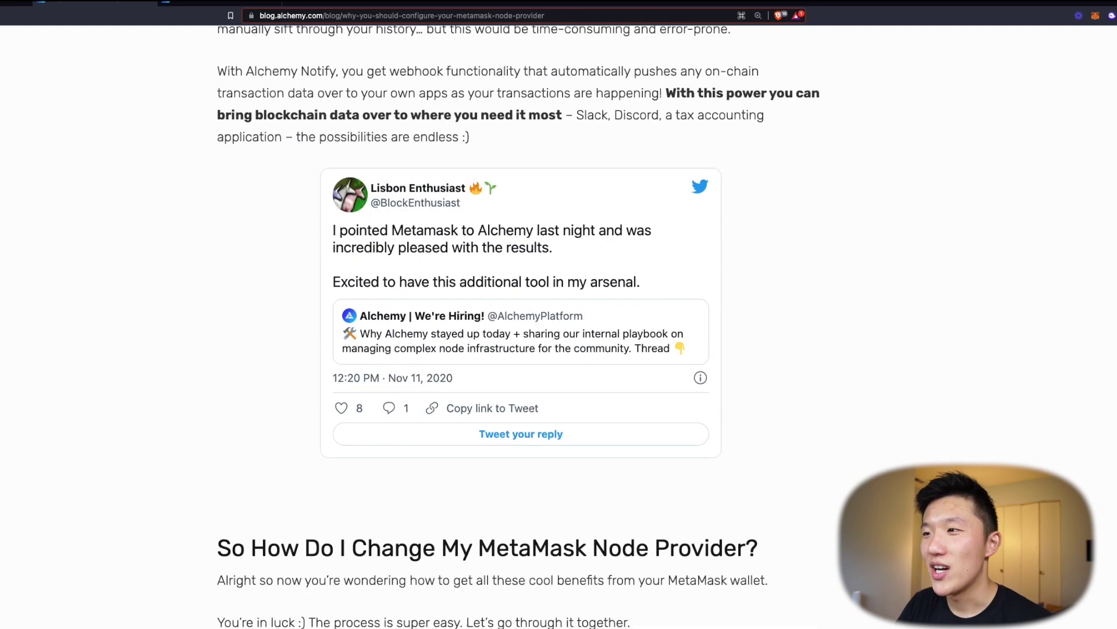
{"action": "scroll", "coordinate": [832, 387], "scroll_direction": "down", "scroll_amount": 4}
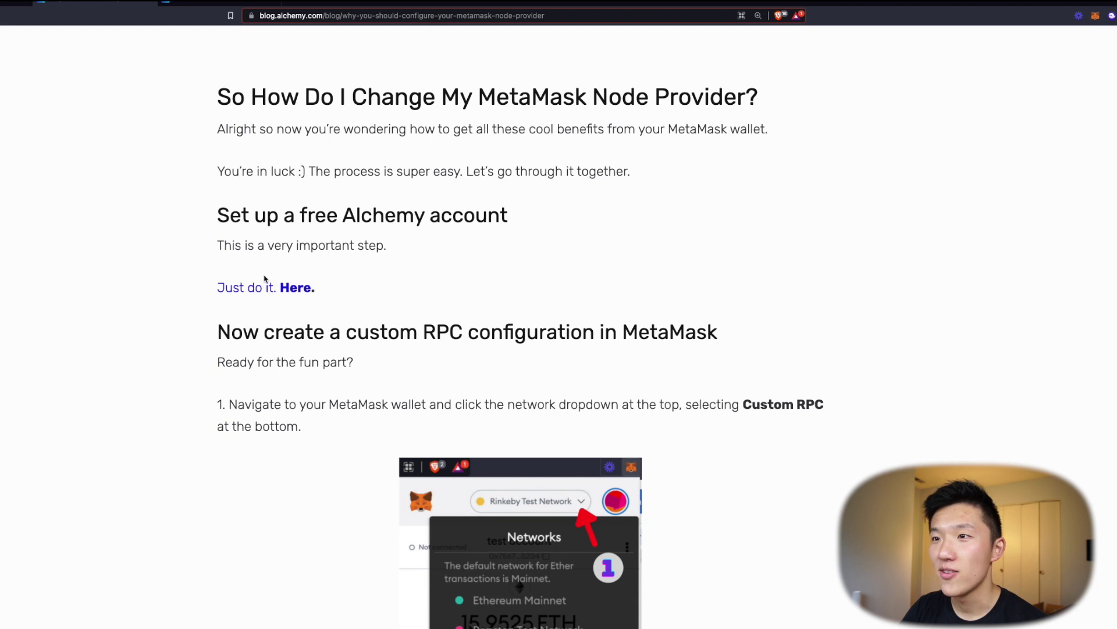
{"action": "left_click", "coordinate": [348, 4]}
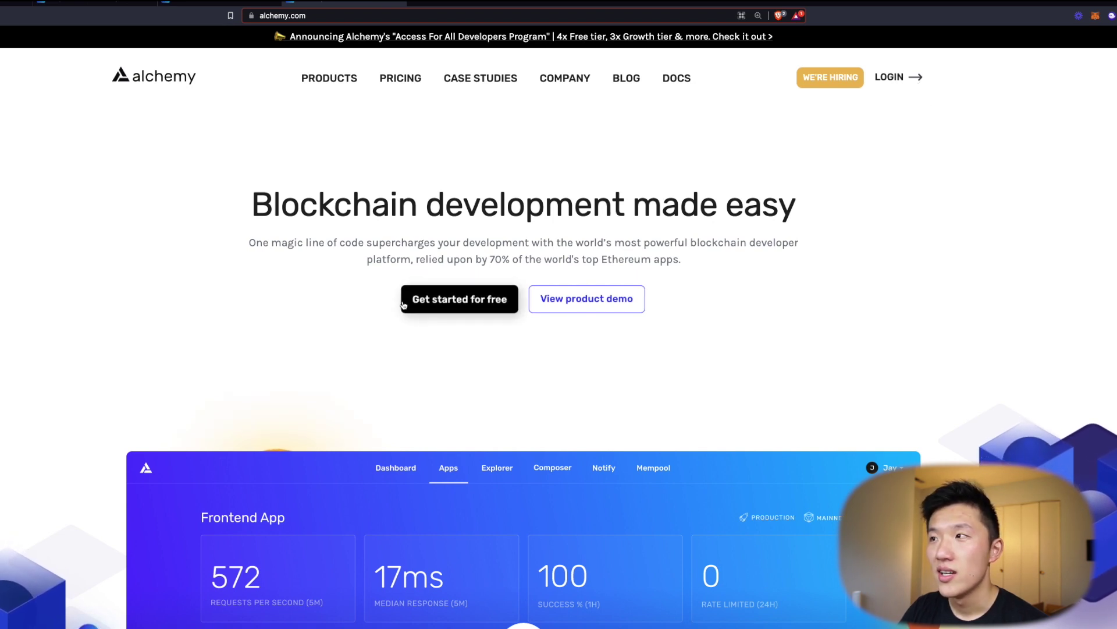
{"action": "left_click", "coordinate": [916, 77]}
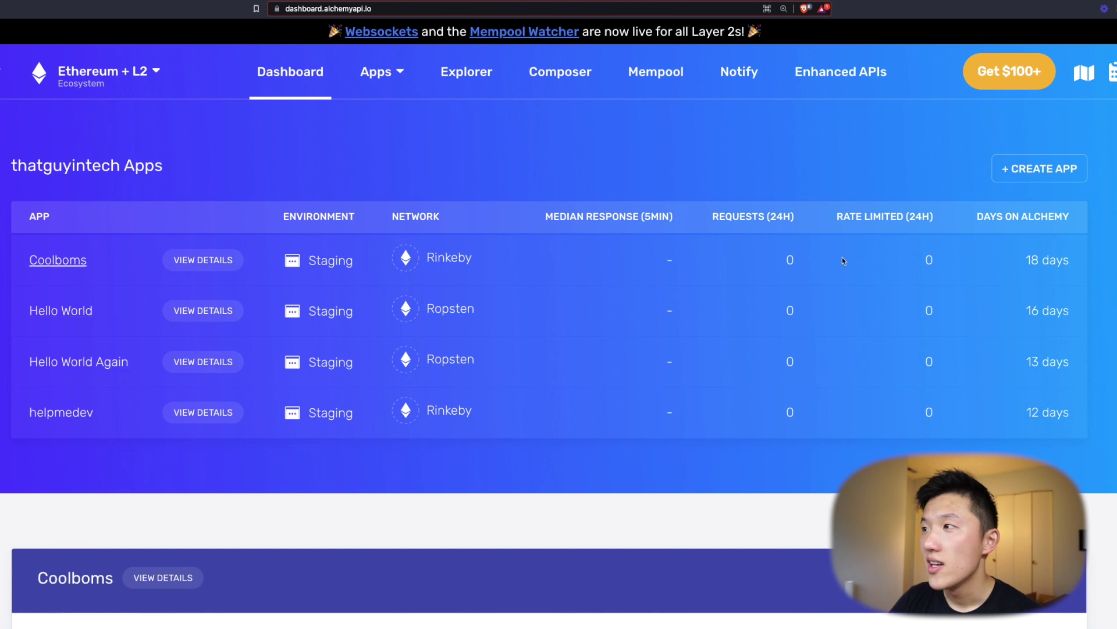
Start creating a new Alchemy app and name it "Polygon MetaMask App".
{"action": "left_click", "coordinate": [1041, 168]}
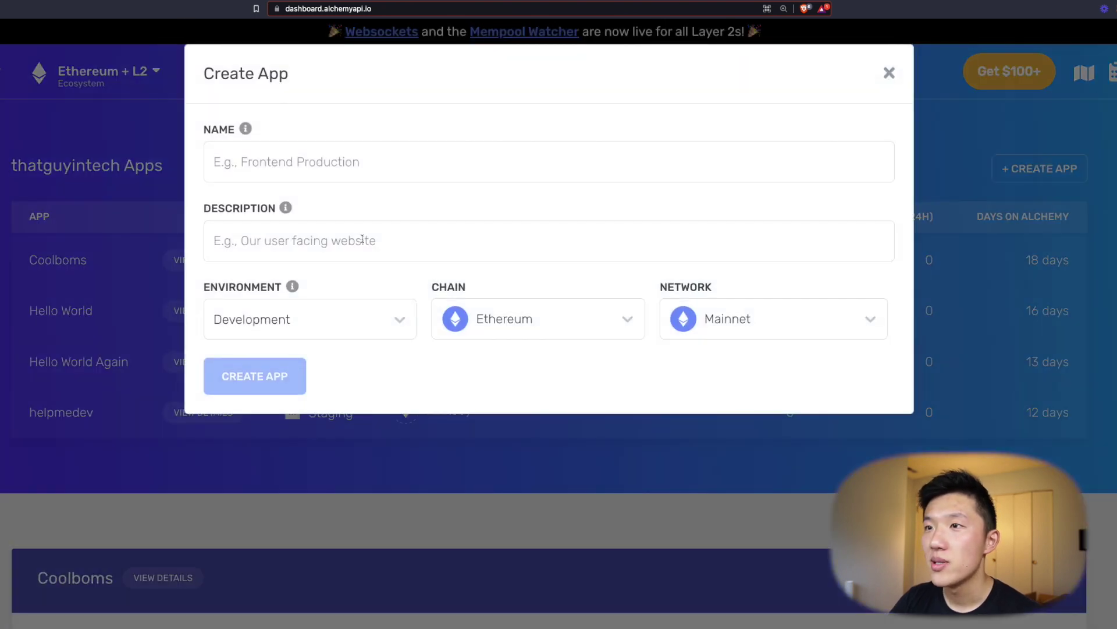
{"action": "left_click", "coordinate": [336, 174]}
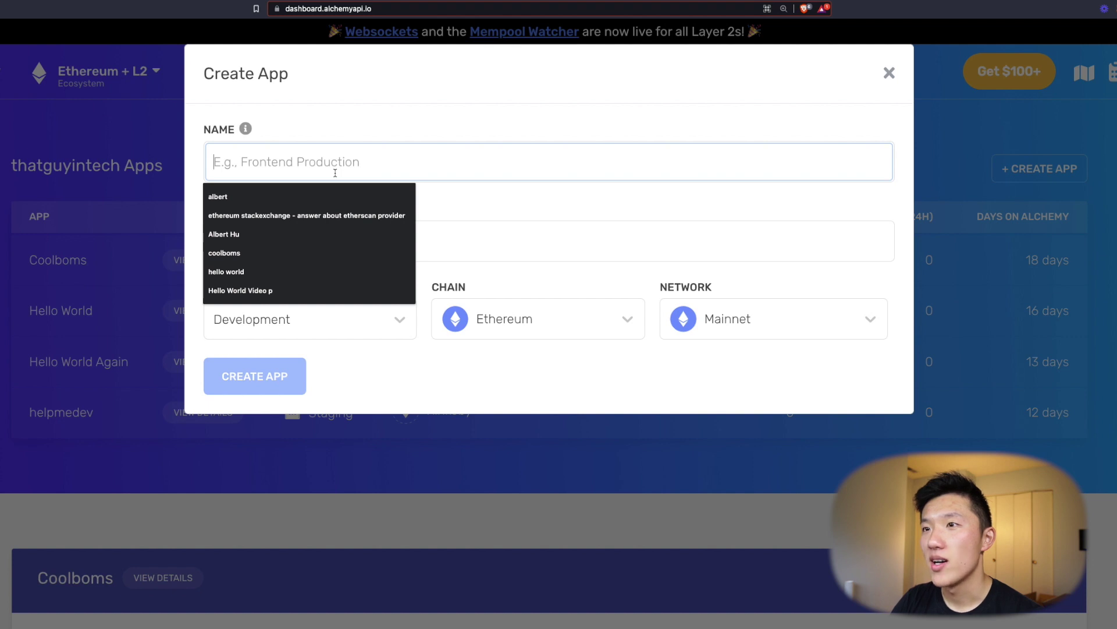
{"action": "type", "text": "Polygon Metamaks"}
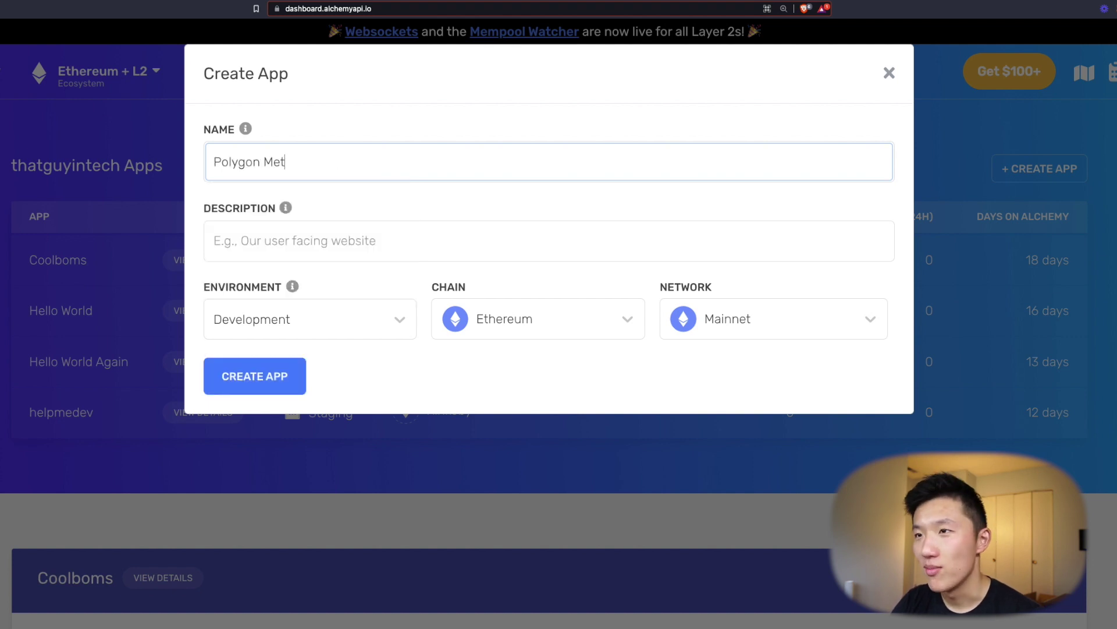
{"action": "key", "text": "BackSpace"}
{"action": "key", "text": "BackSpace"}
{"action": "type", "text": "sk A"}
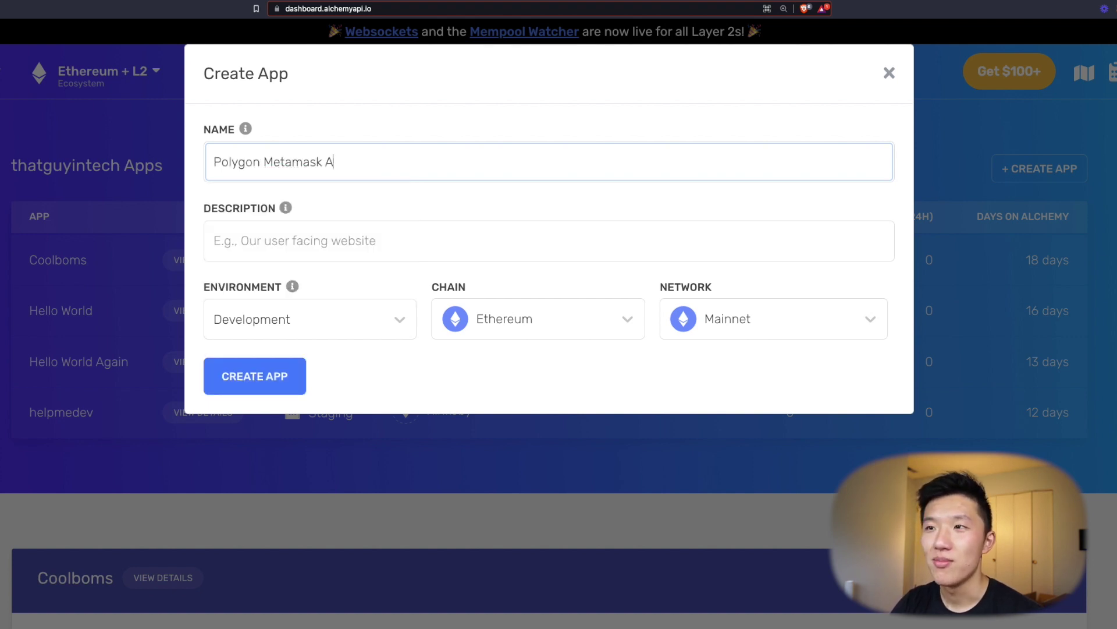
{"action": "type", "text": "Pp"}
{"action": "key", "text": "Left"}
{"action": "key", "text": "BackSpace"}
{"action": "type", "text": "M"}
Enter the app description "i use this app to track my metamask txn's on polygon".
{"action": "left_click", "coordinate": [361, 240]}
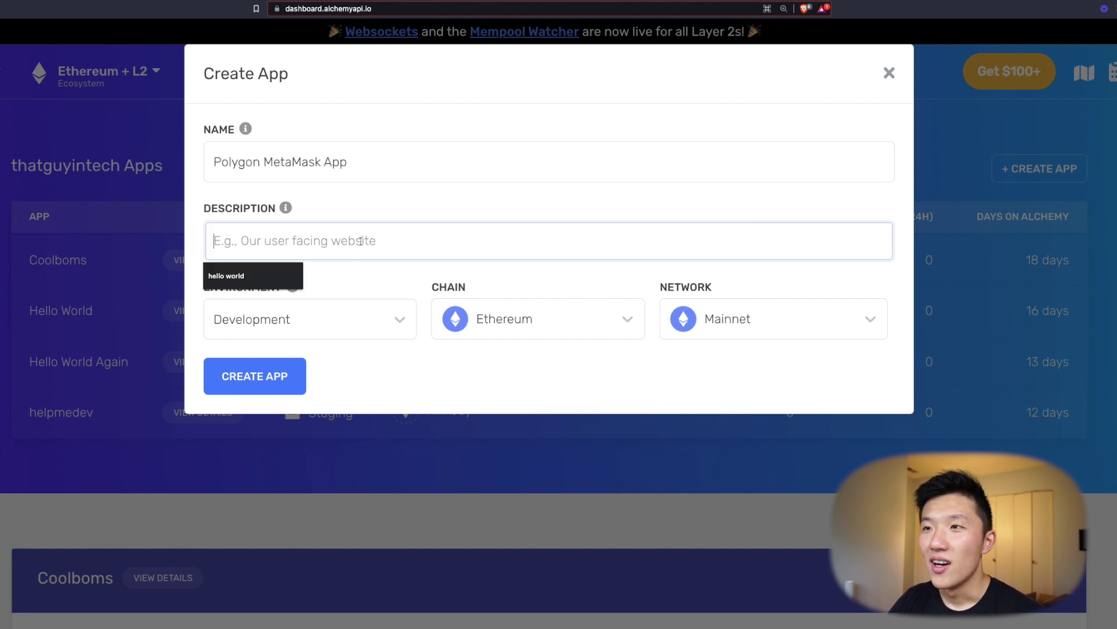
{"action": "key", "text": "Escape"}
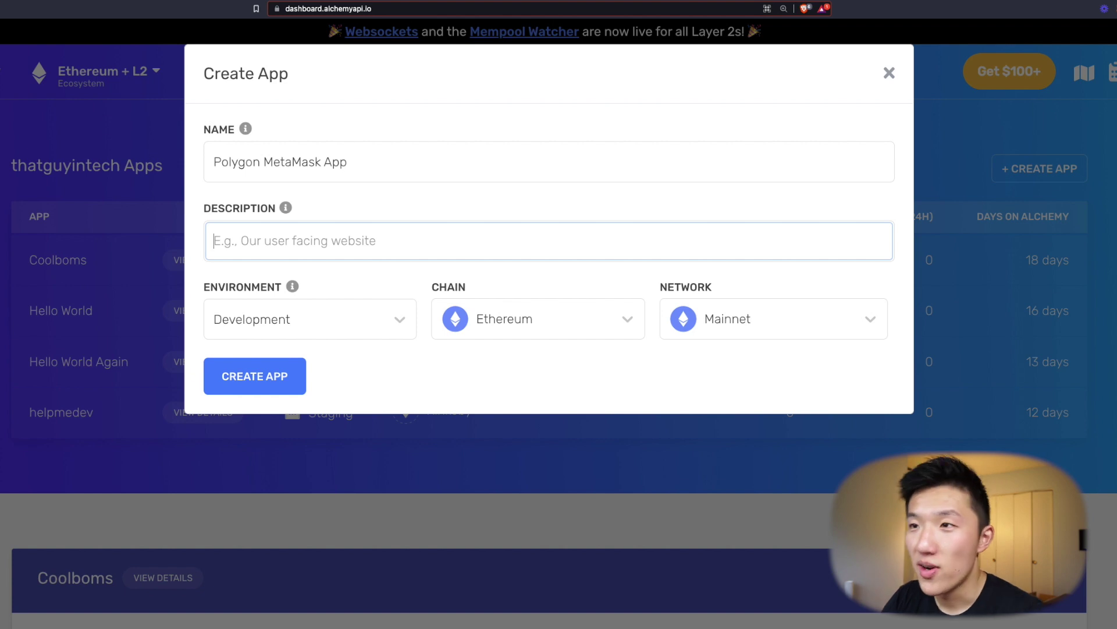
{"action": "type", "text": "i use this app to track my metamask txn's on po"}
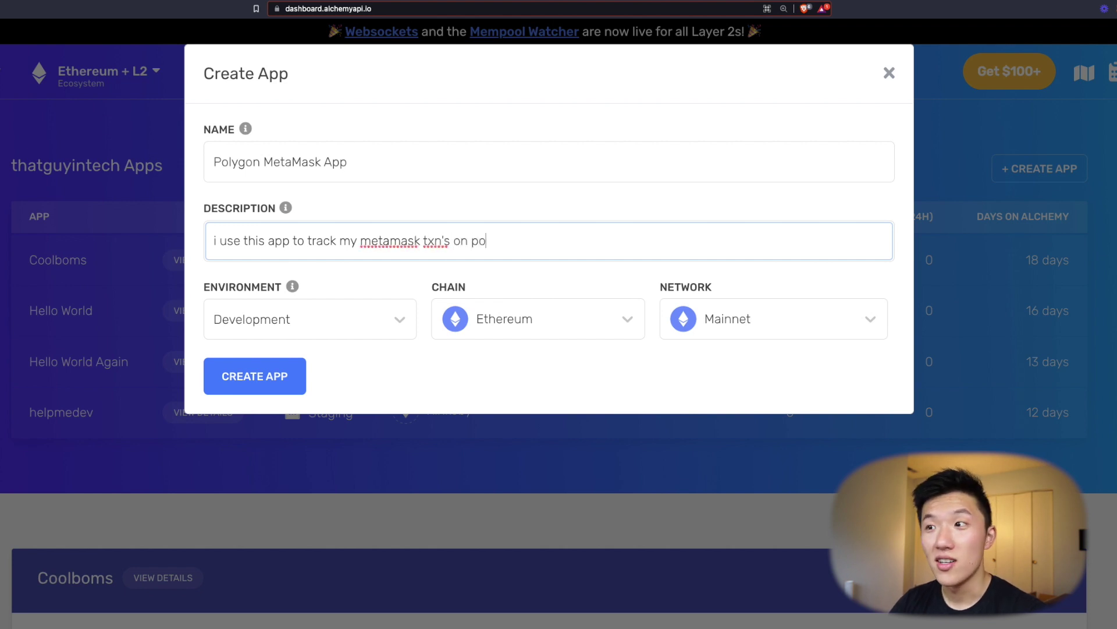
{"action": "type", "text": "lygon"}
{"action": "left_click", "coordinate": [352, 294]}
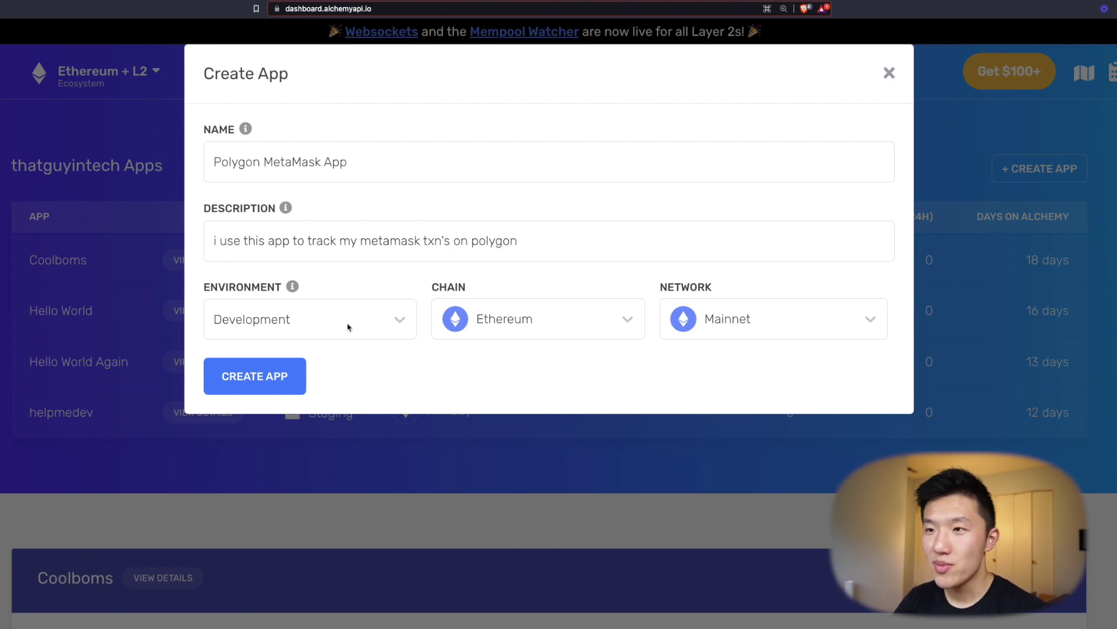
Set the new app's environment to Production.
{"action": "left_click", "coordinate": [395, 322]}
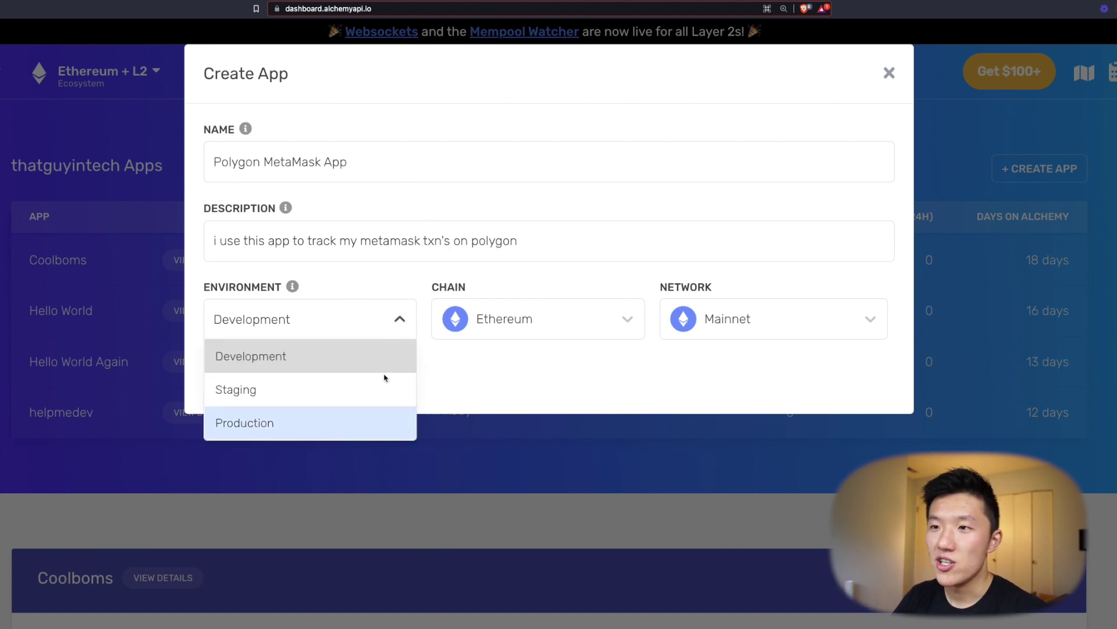
{"action": "left_click", "coordinate": [527, 394]}
{"action": "left_click", "coordinate": [344, 325]}
{"action": "left_click", "coordinate": [336, 428]}
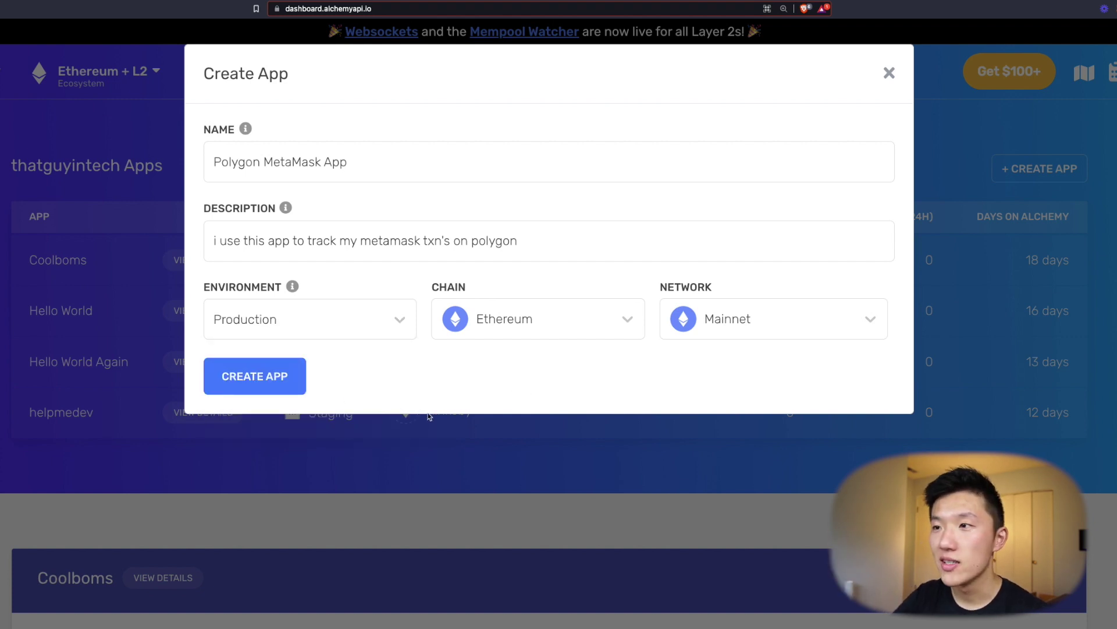
Set the chain to Polygon, keep Polygon Mainnet as the network, and create the app.
{"action": "left_click", "coordinate": [599, 317]}
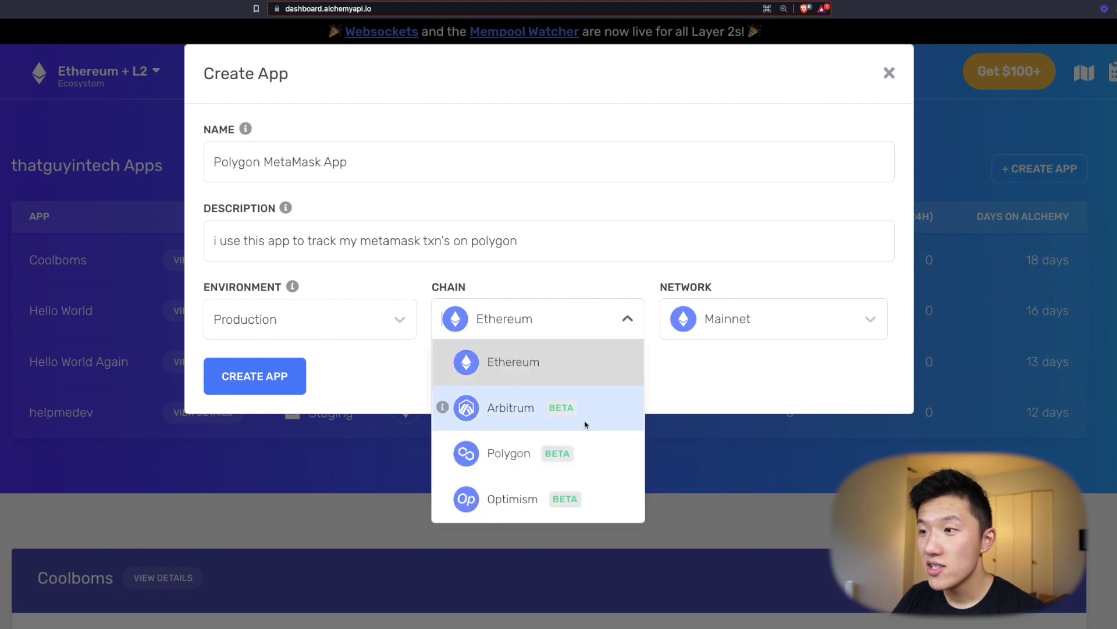
{"action": "left_click", "coordinate": [584, 438]}
{"action": "left_click", "coordinate": [833, 327]}
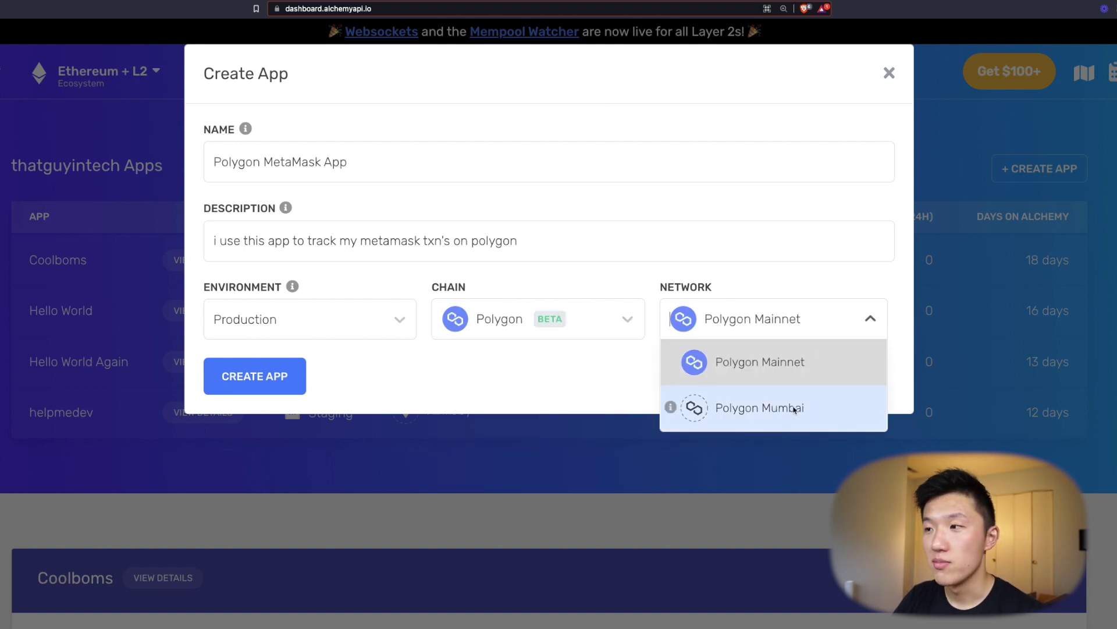
{"action": "left_click", "coordinate": [592, 375]}
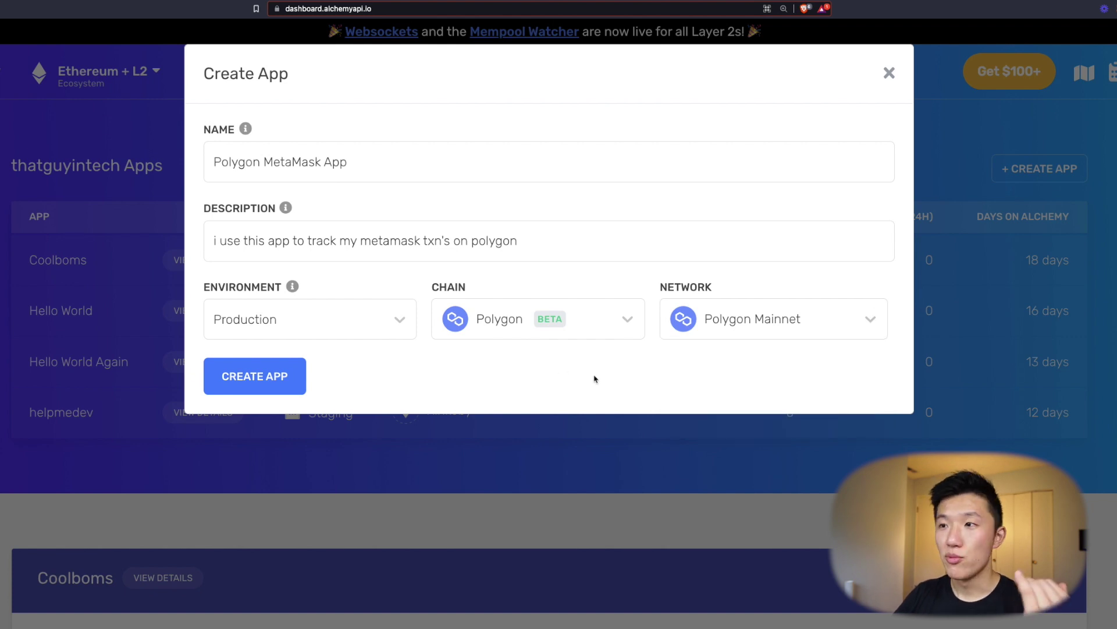
{"action": "left_click", "coordinate": [601, 324]}
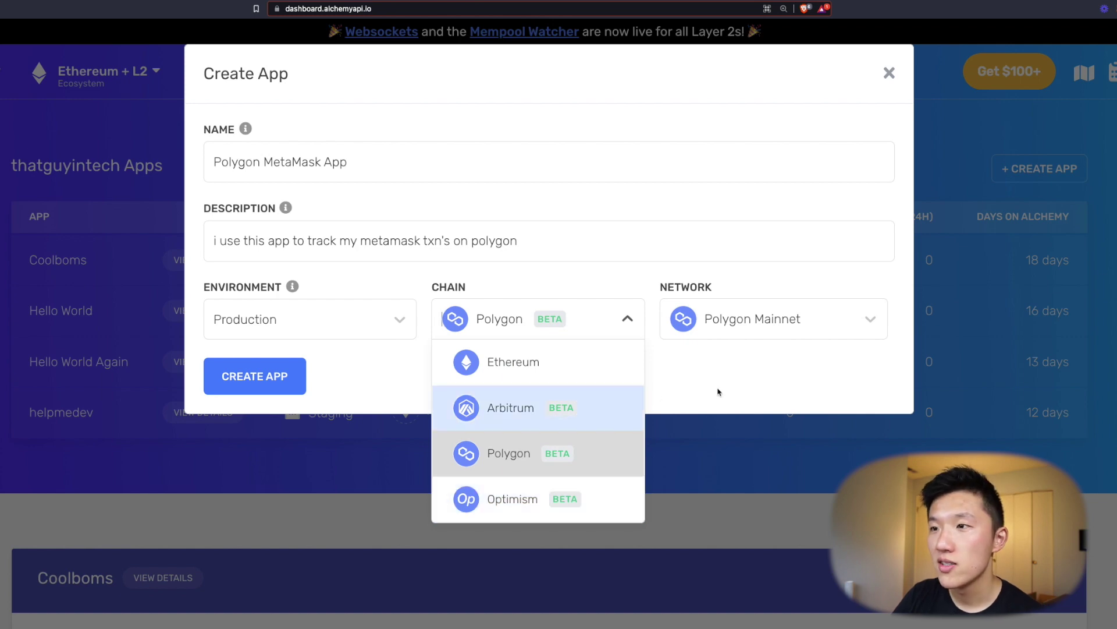
{"action": "left_click", "coordinate": [654, 405]}
{"action": "left_click", "coordinate": [305, 381]}
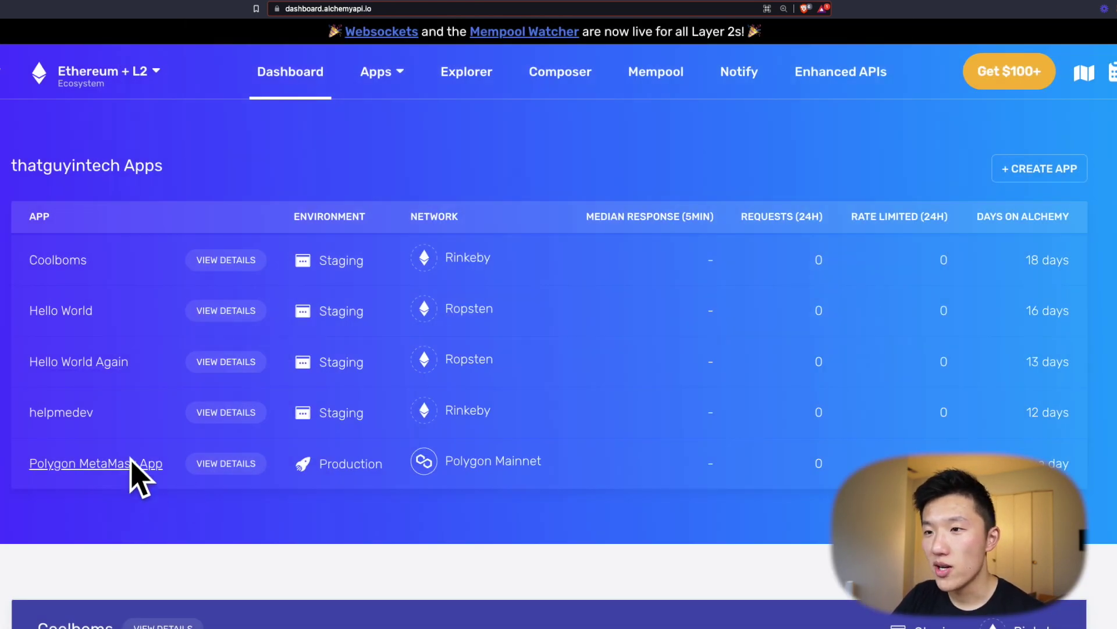
Open the details of the Polygon MetaMask App and view its HTTP and WebSockets endpoint URLs.
{"action": "left_click", "coordinate": [226, 465]}
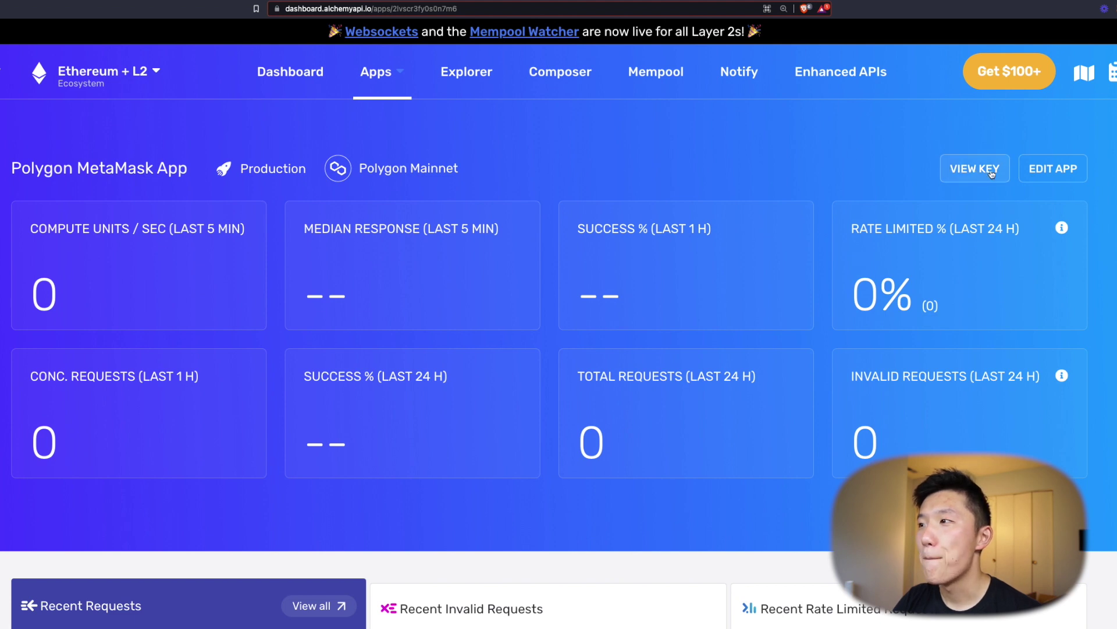
{"action": "left_click", "coordinate": [950, 173]}
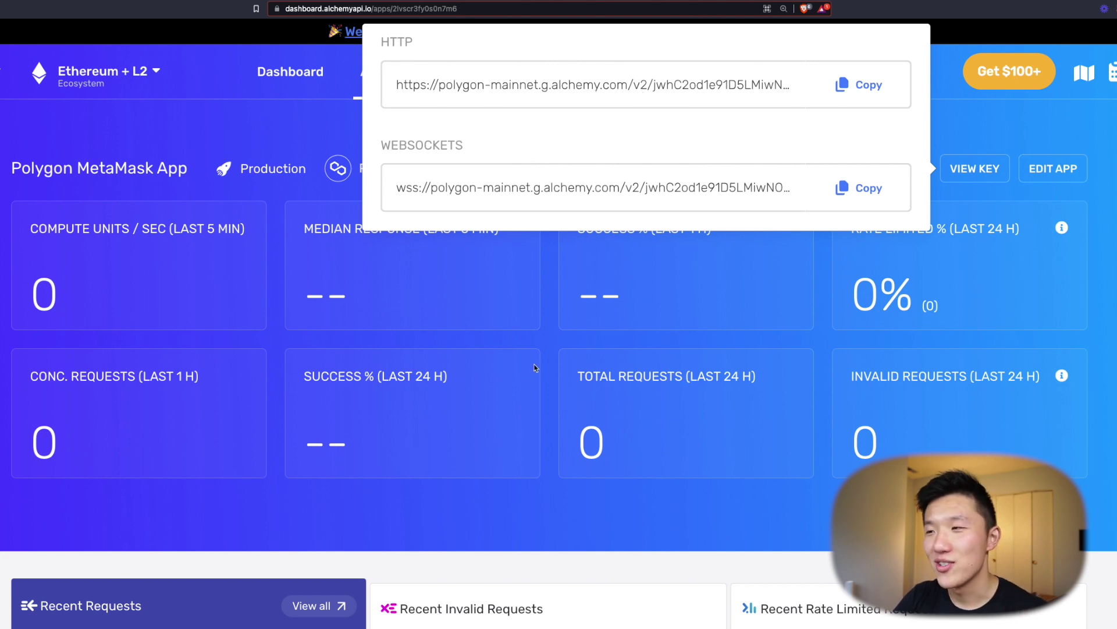
{"action": "triple_click", "coordinate": [725, 84]}
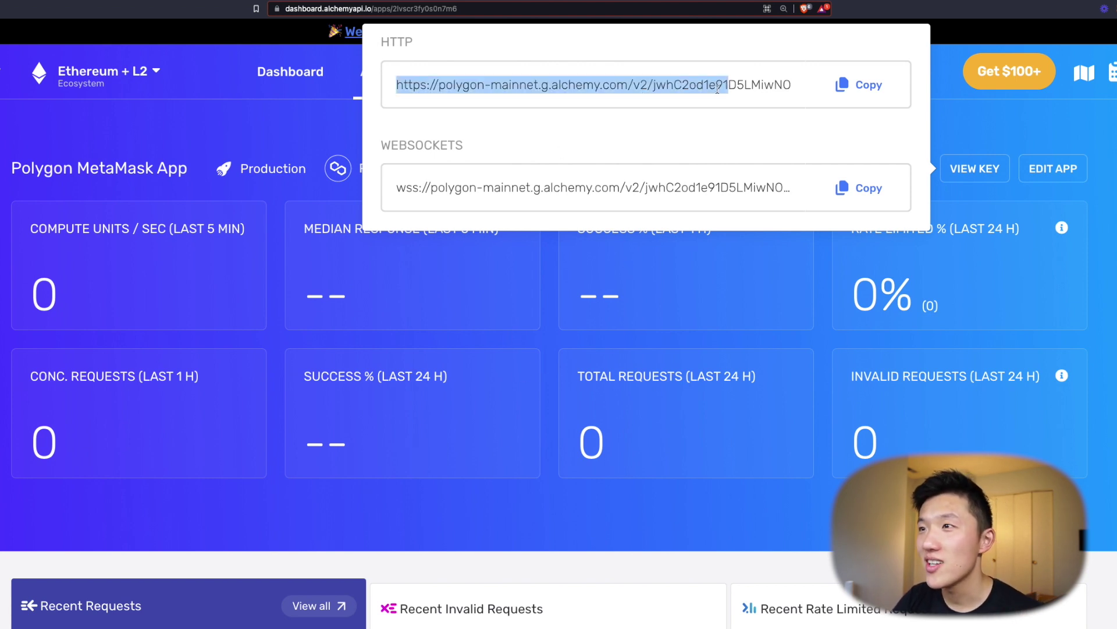
{"action": "double_click", "coordinate": [754, 83]}
{"action": "triple_click", "coordinate": [750, 82]}
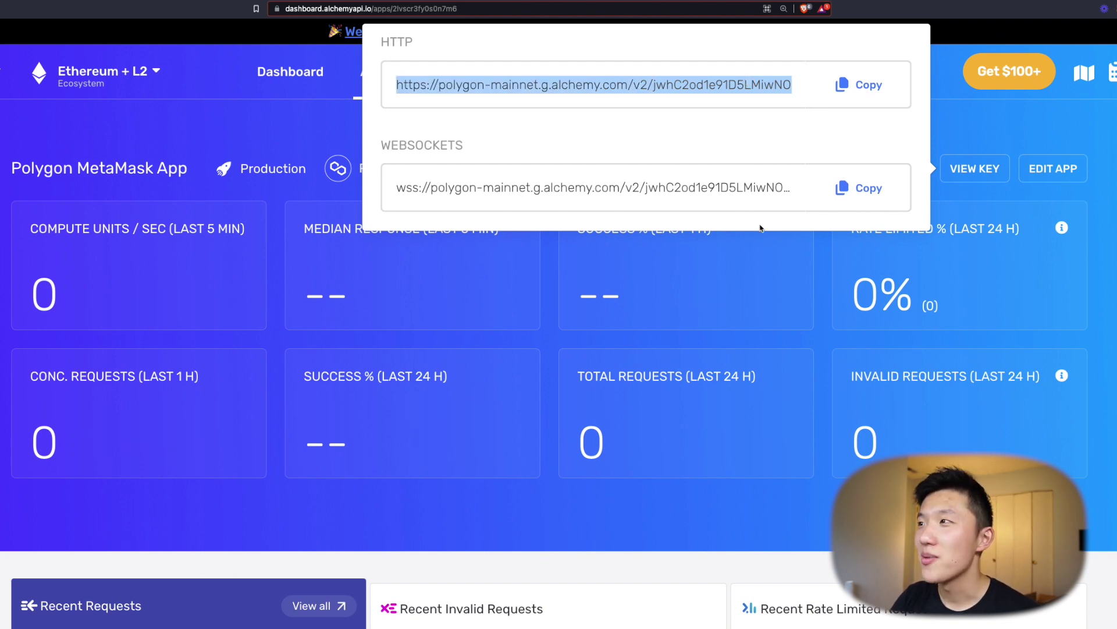
{"action": "left_click", "coordinate": [743, 280]}
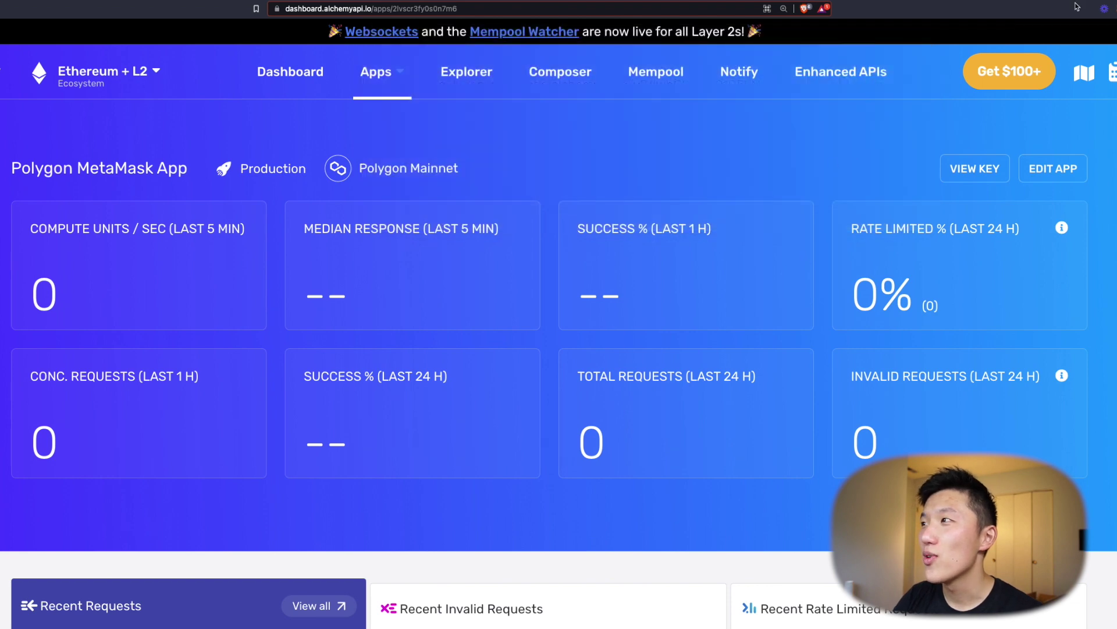
Open the MetaMask wallet and switch its network to Ethereum Mainnet, followed by Ropsten Test Network.
{"action": "left_click", "coordinate": [1115, 8]}
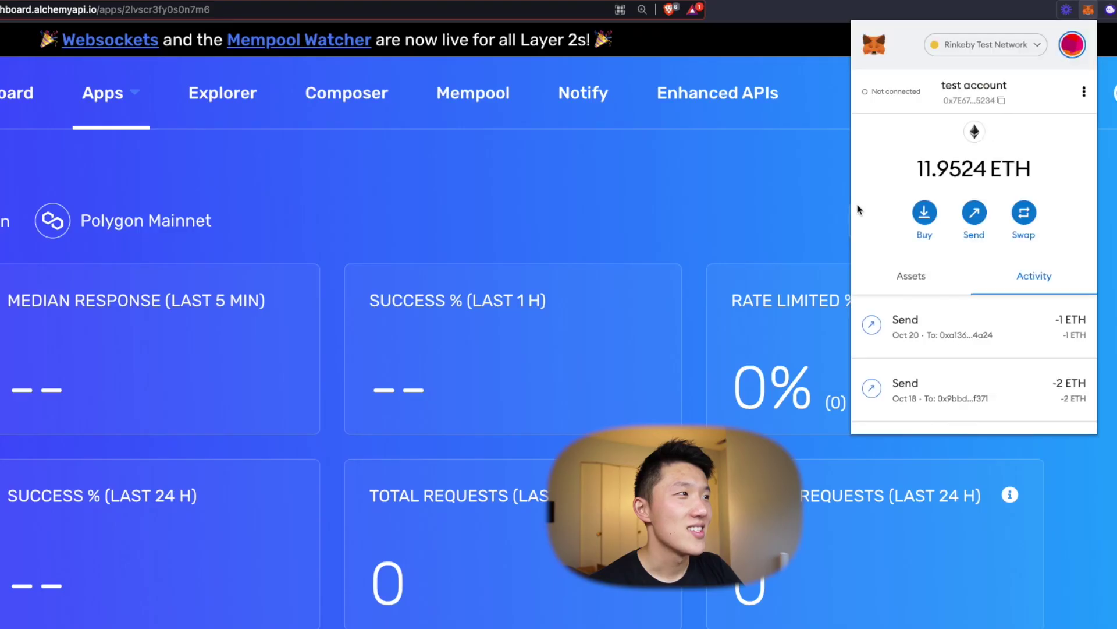
{"action": "left_click", "coordinate": [1046, 39]}
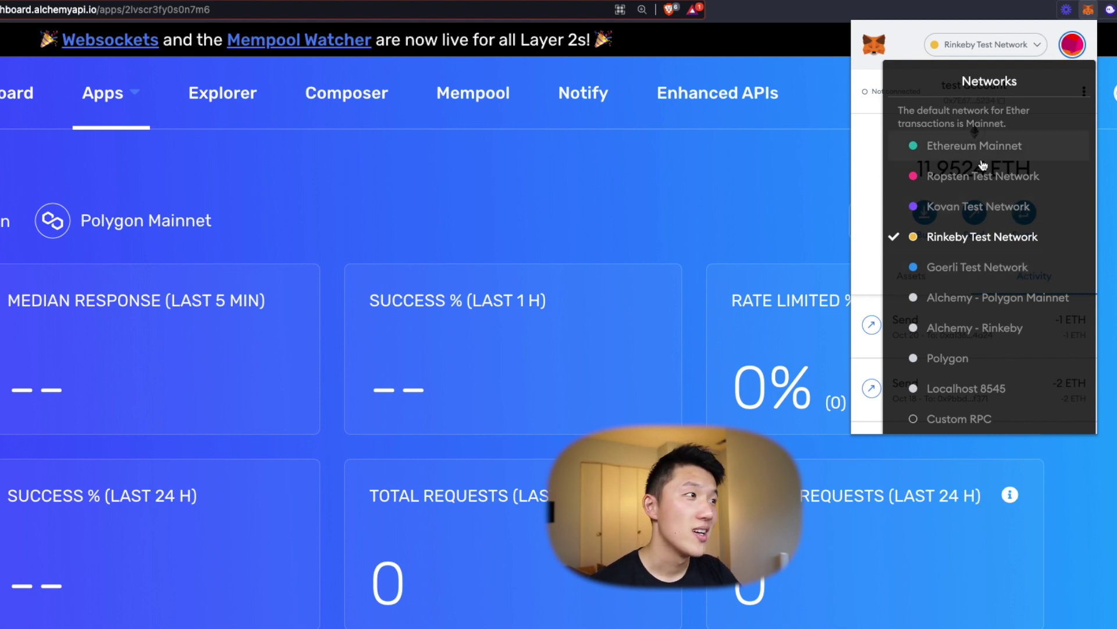
{"action": "scroll", "coordinate": [998, 273], "scroll_direction": "down", "scroll_amount": 1}
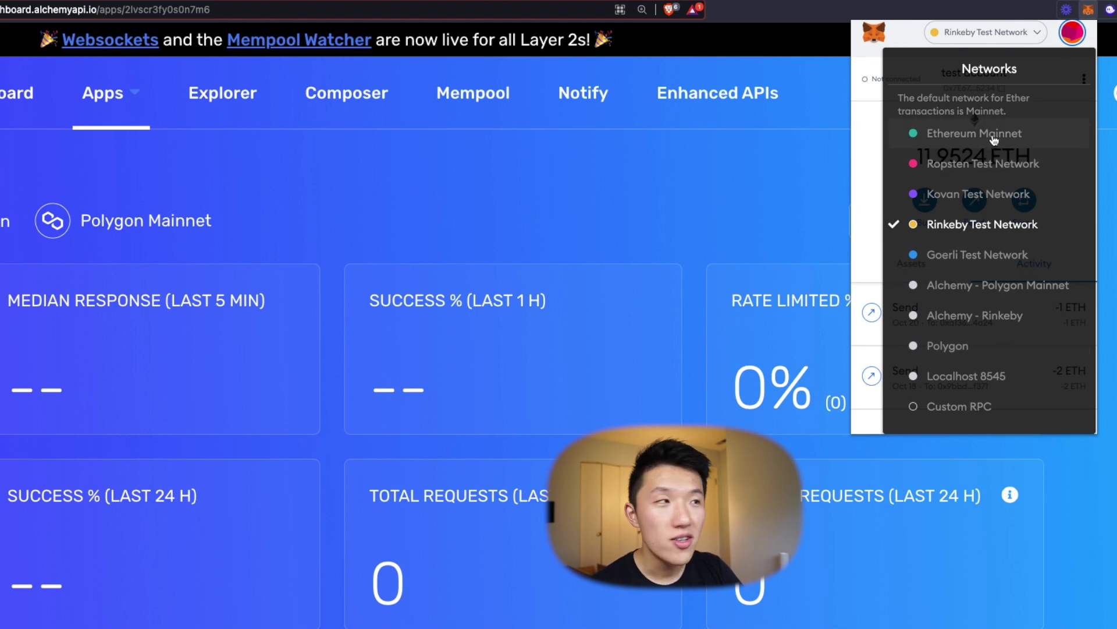
{"action": "left_click", "coordinate": [1015, 140]}
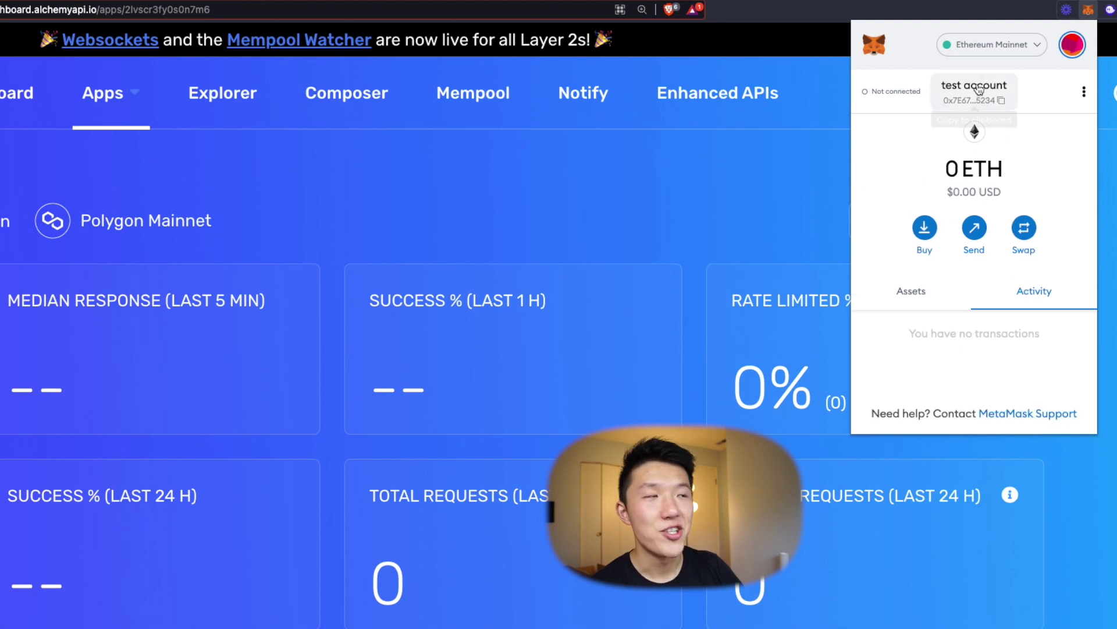
{"action": "left_click", "coordinate": [1002, 48]}
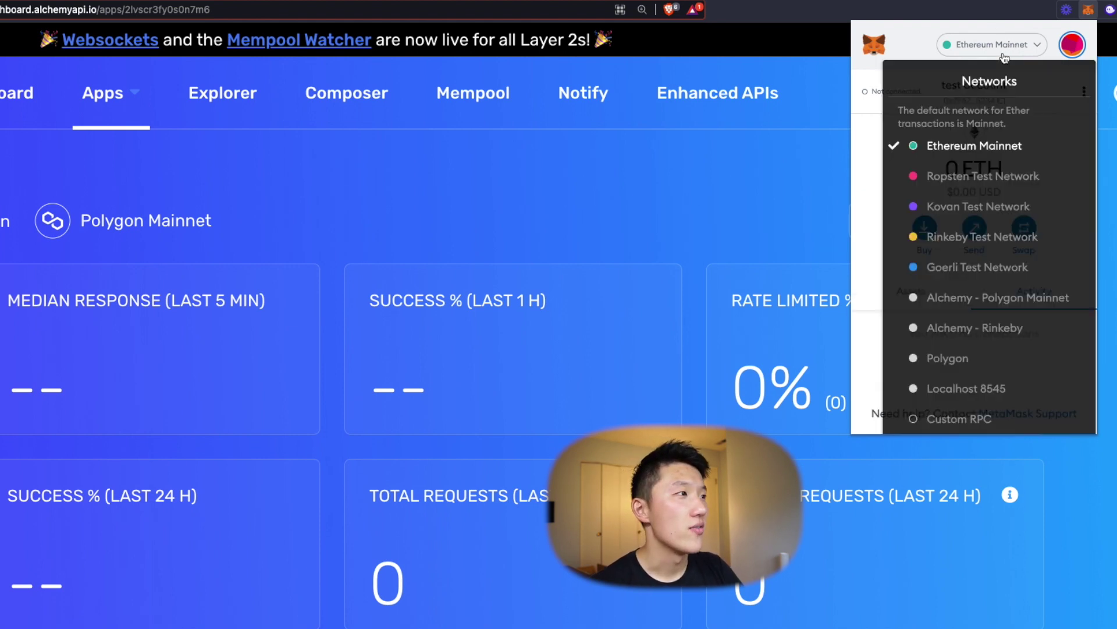
{"action": "left_click", "coordinate": [983, 177]}
Open the Custom RPC form in MetaMask and examine its network name, RPC URL, chain ID, currency symbol and block explorer fields.
{"action": "left_click", "coordinate": [985, 45]}
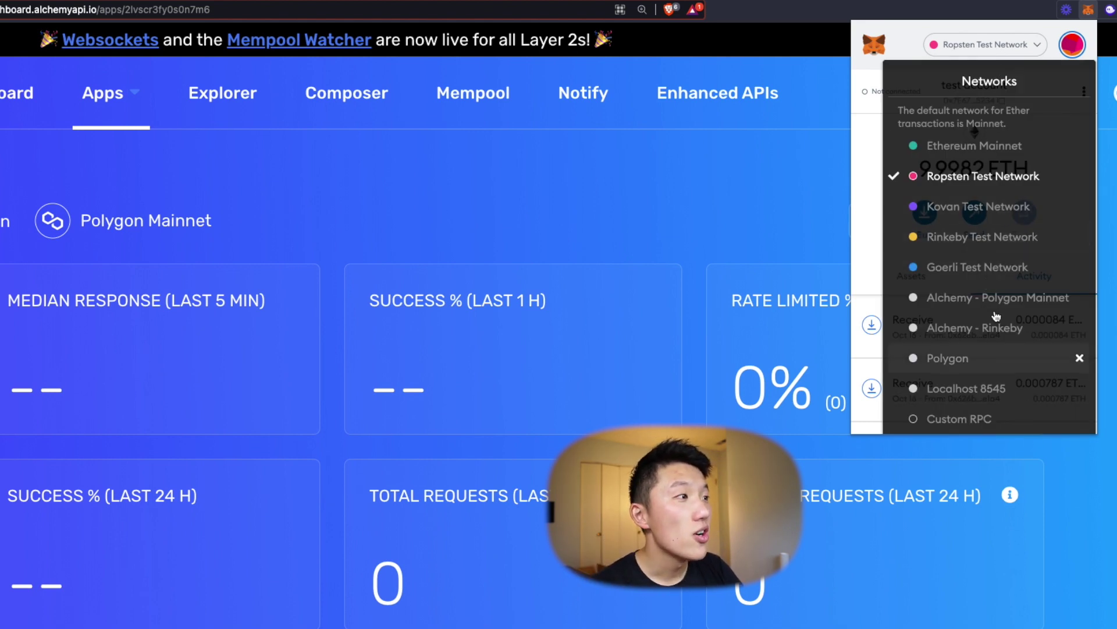
{"action": "scroll", "coordinate": [997, 316], "scroll_direction": "down", "scroll_amount": 1}
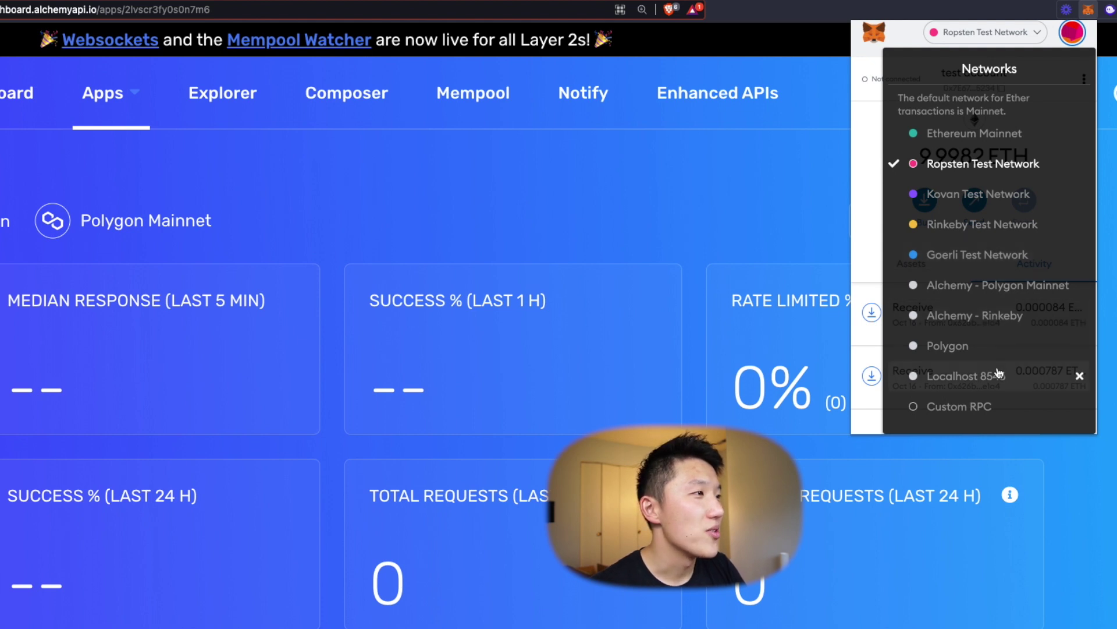
{"action": "left_click", "coordinate": [988, 410]}
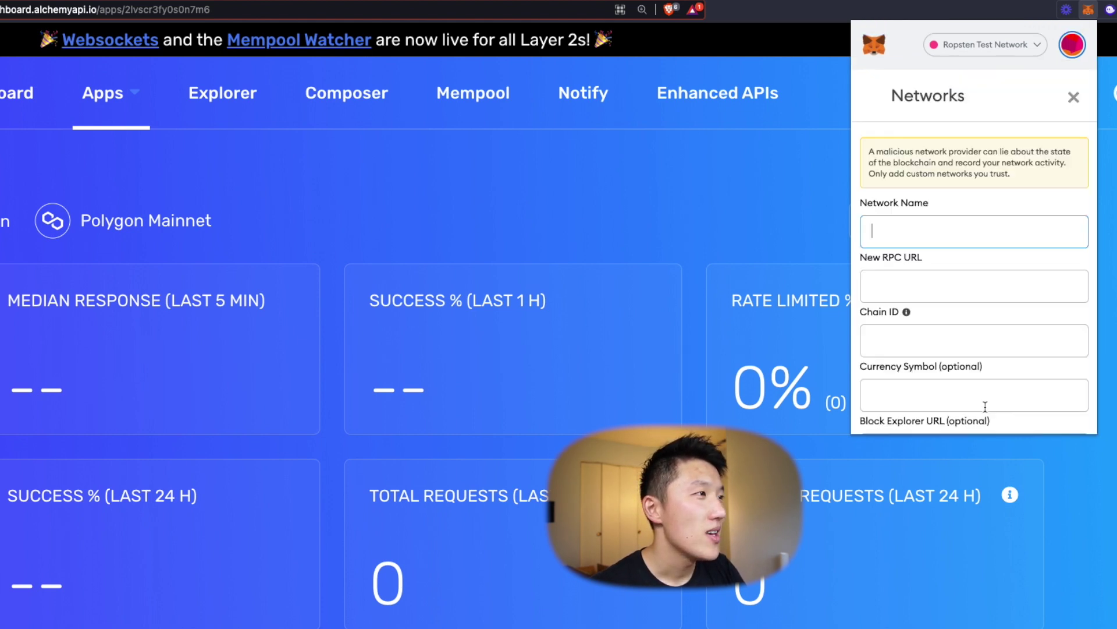
{"action": "scroll", "coordinate": [1011, 252], "scroll_direction": "down", "scroll_amount": 3}
{"action": "scroll", "coordinate": [1010, 249], "scroll_direction": "up", "scroll_amount": 2}
{"action": "scroll", "coordinate": [1011, 249], "scroll_direction": "down", "scroll_amount": 1}
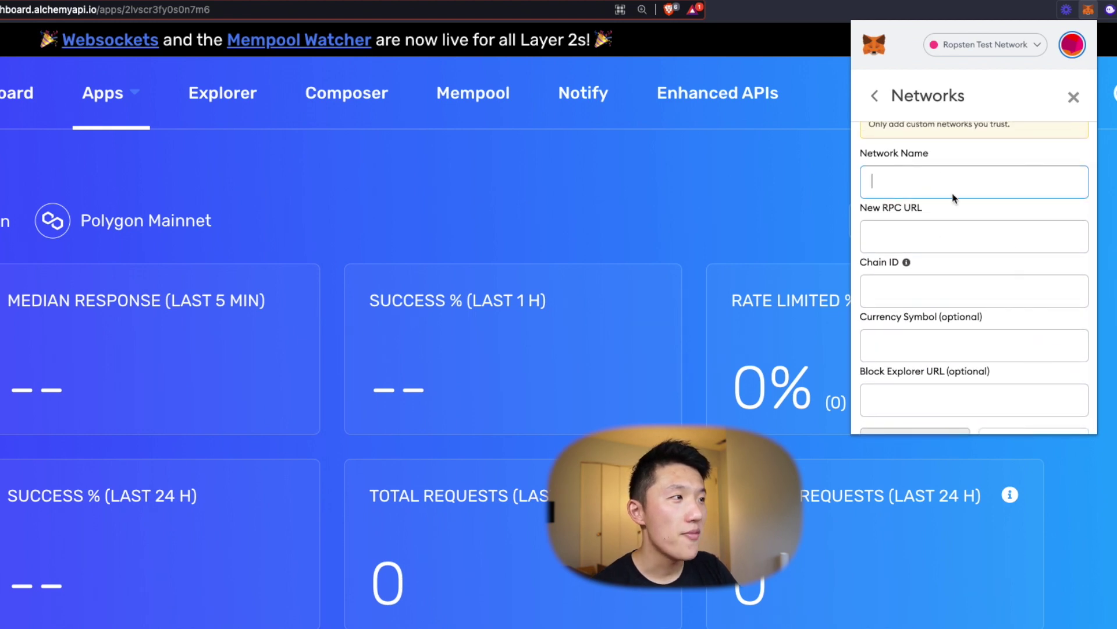
{"action": "left_click", "coordinate": [948, 295]}
{"action": "left_click", "coordinate": [926, 156]}
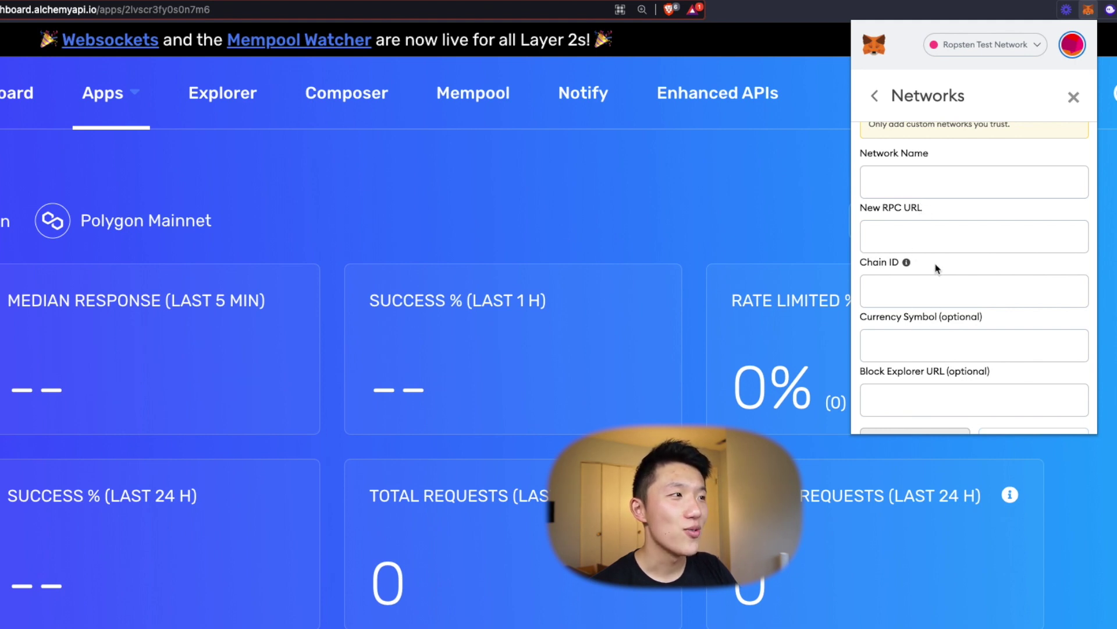
{"action": "scroll", "coordinate": [936, 267], "scroll_direction": "up", "scroll_amount": 2}
{"action": "scroll", "coordinate": [943, 366], "scroll_direction": "down", "scroll_amount": 2}
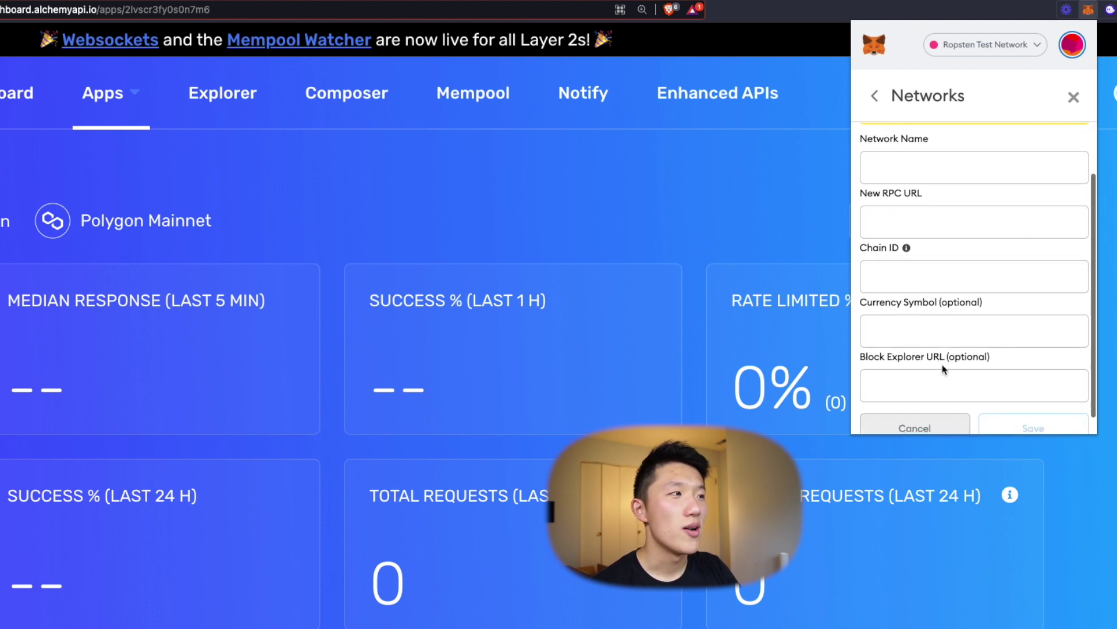
{"action": "left_click", "coordinate": [970, 386]}
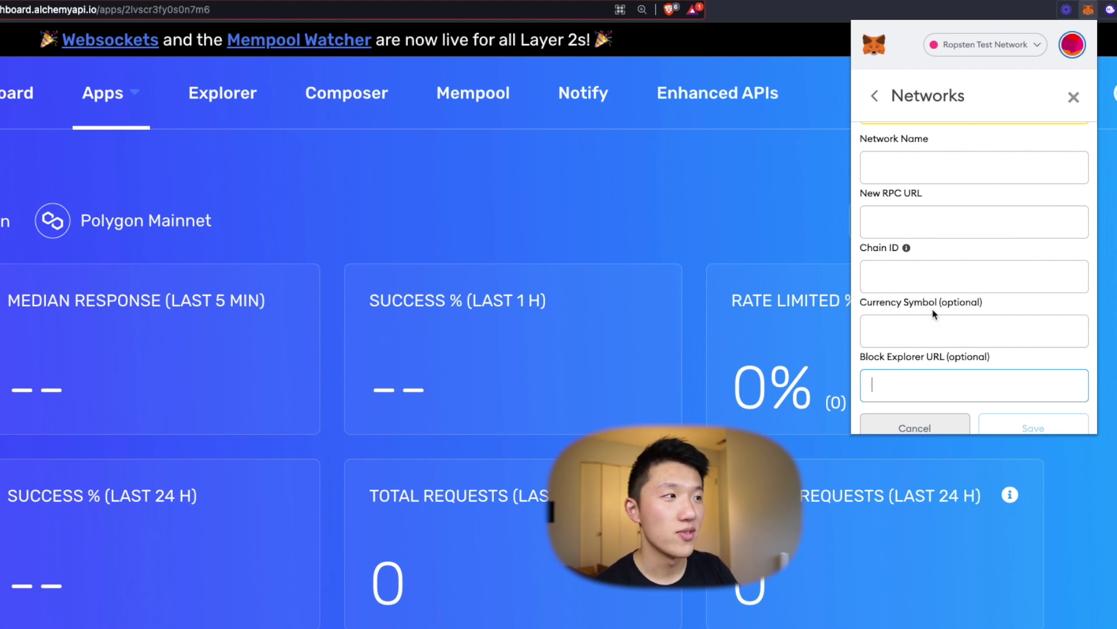
{"action": "scroll", "coordinate": [933, 314], "scroll_direction": "up", "scroll_amount": 1}
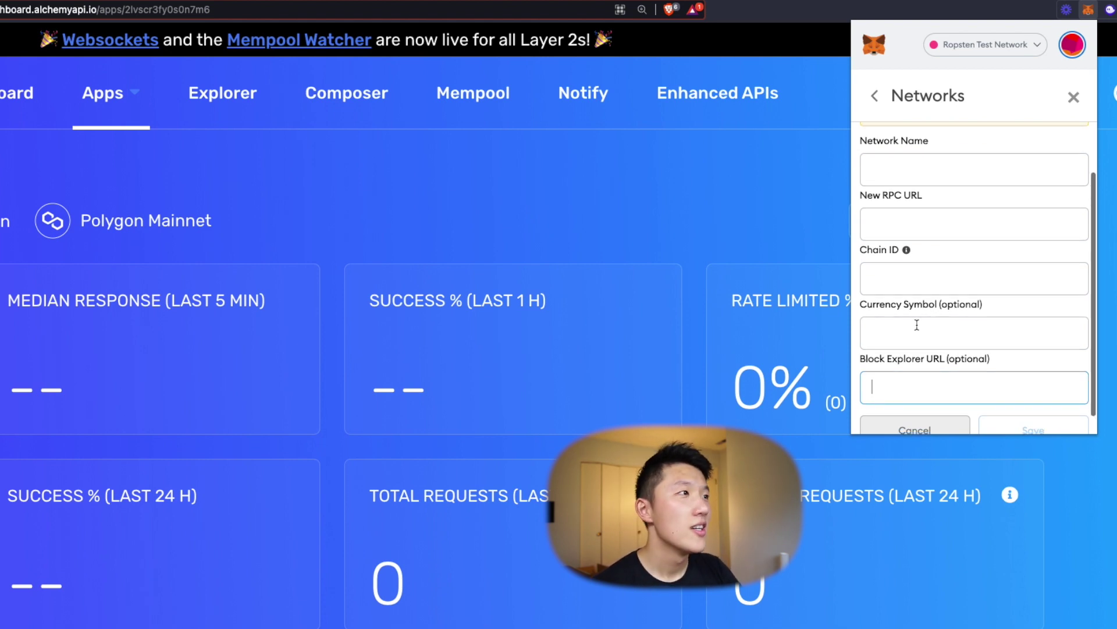
{"action": "scroll", "coordinate": [917, 233], "scroll_direction": "up", "scroll_amount": 3}
Enter "Alchemy - Polygon Mainnet" as the custom network's name and go to its RPC URL.
{"action": "left_click", "coordinate": [921, 220]}
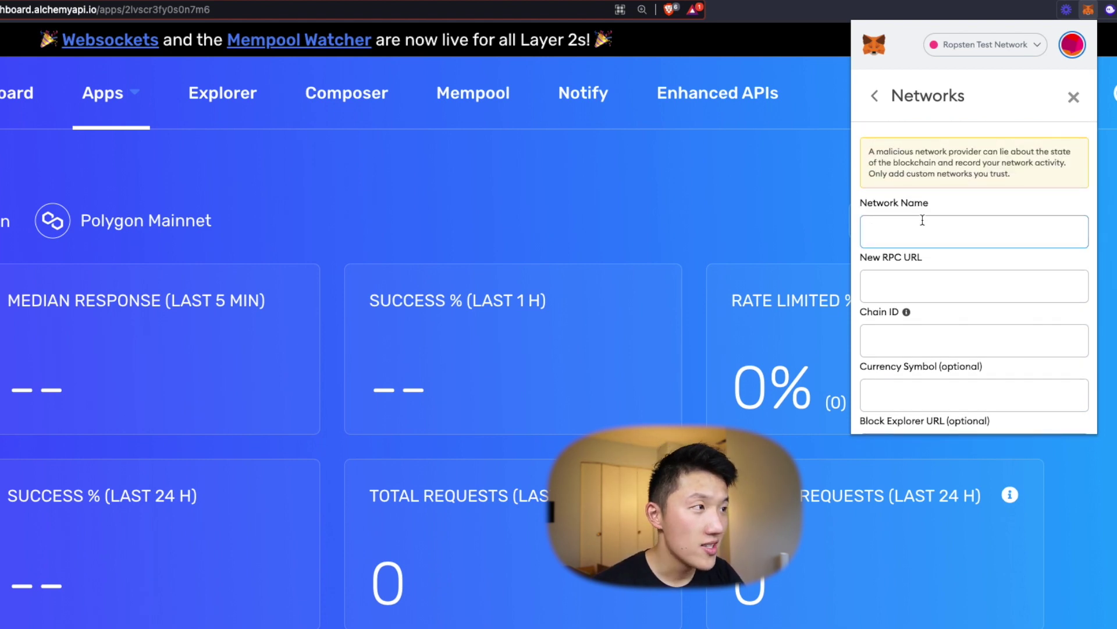
{"action": "type", "text": "A"}
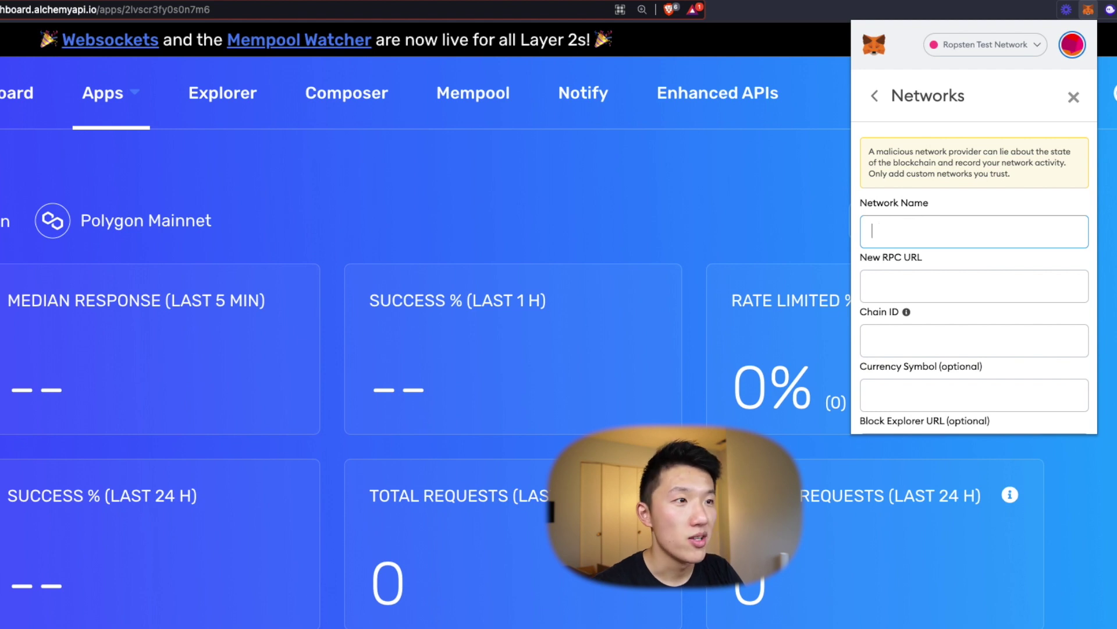
{"action": "key", "text": "BackSpace"}
{"action": "key", "text": "BackSpace"}
{"action": "type", "text": "A"}
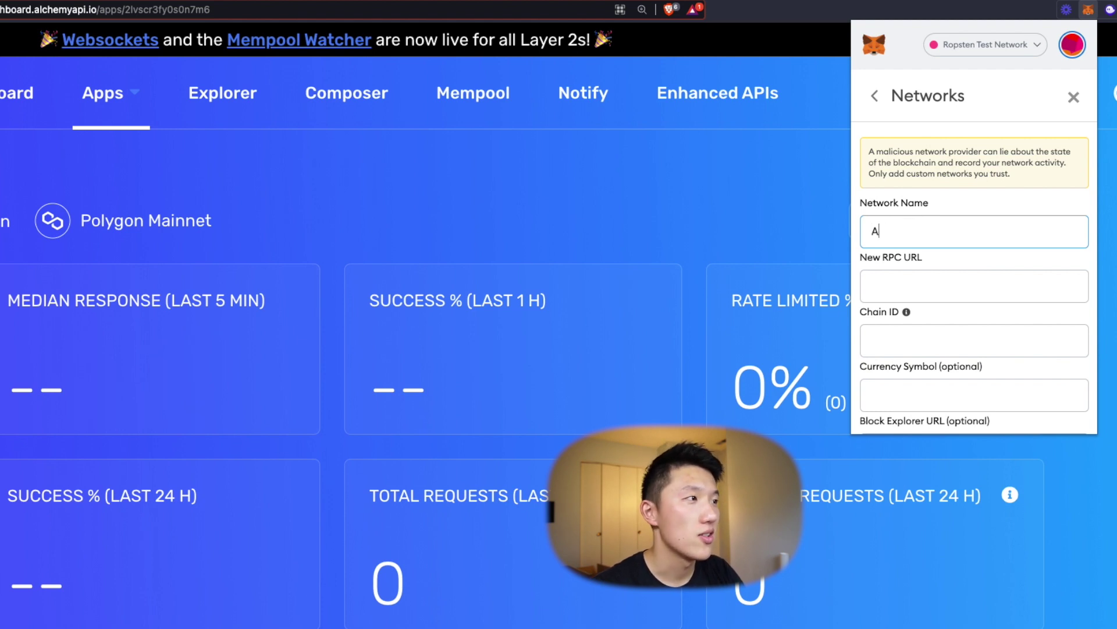
{"action": "type", "text": "lchemy - OPolygon Mainnet"}
{"action": "left_click", "coordinate": [974, 286]}
Copy the Polygon MetaMask App's HTTP endpoint URL from its key details and reopen MetaMask.
{"action": "left_click", "coordinate": [716, 165]}
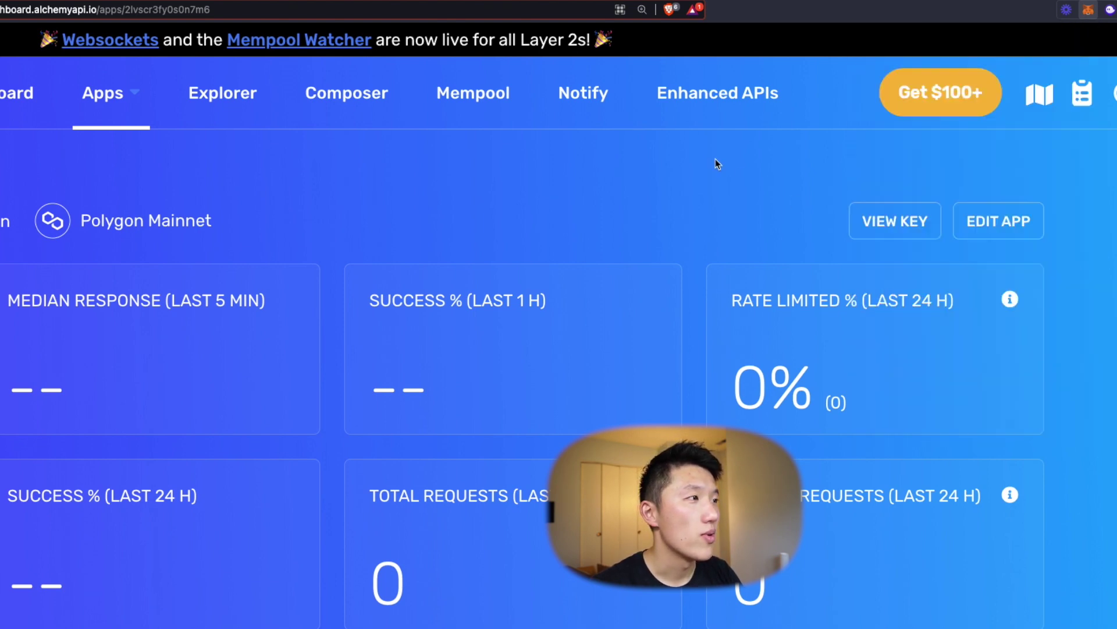
{"action": "left_click", "coordinate": [922, 228]}
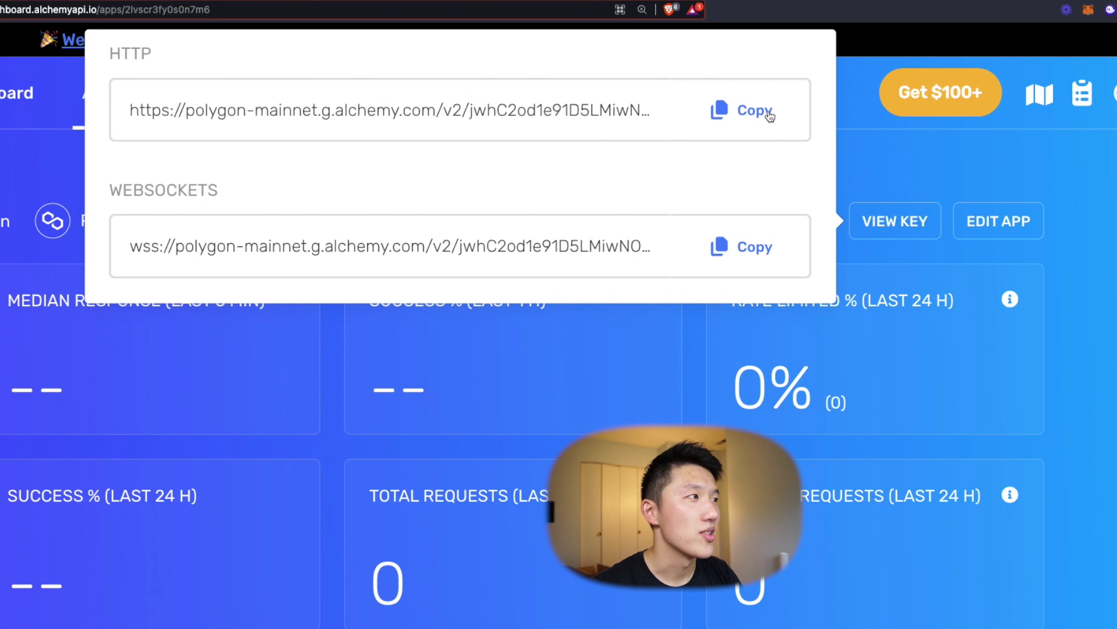
{"action": "left_click", "coordinate": [762, 111]}
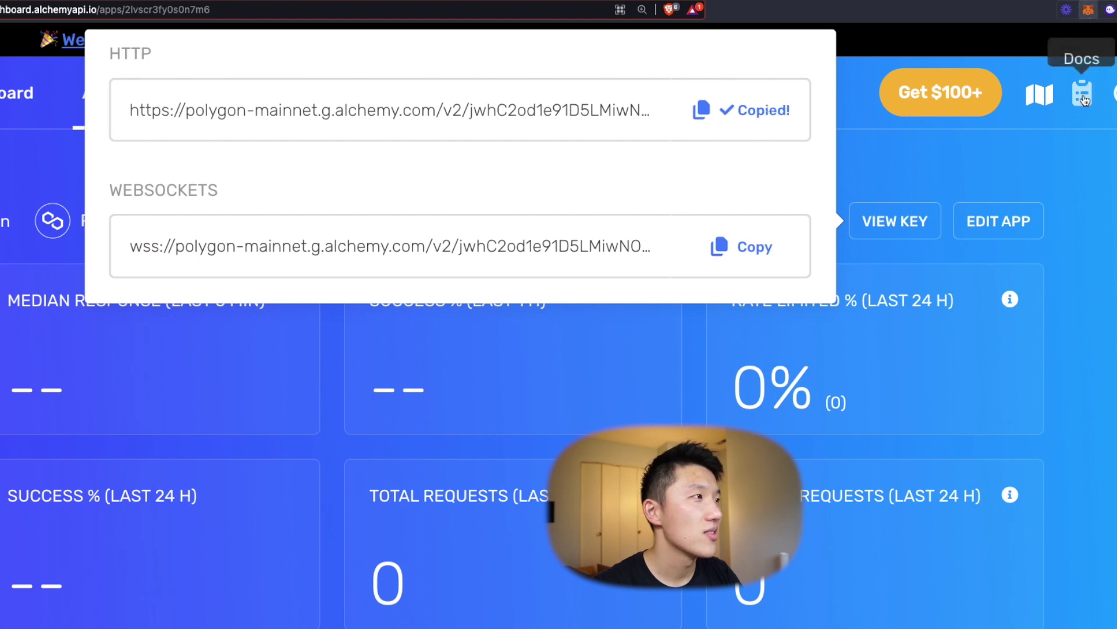
{"action": "left_click", "coordinate": [1088, 10]}
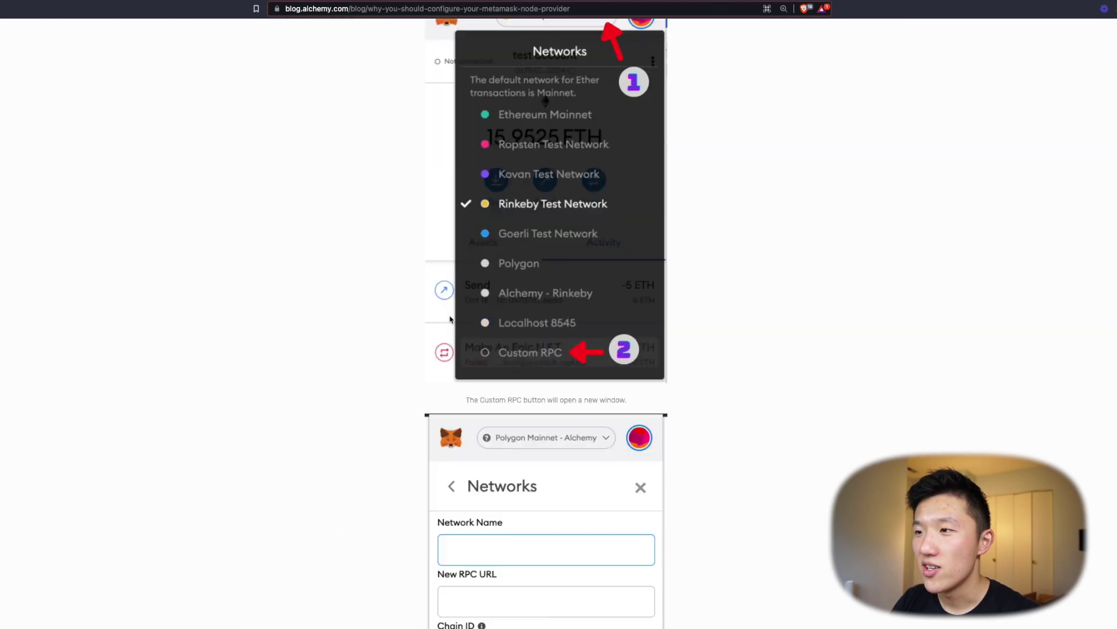
Examine the Alchemy blog guide's example network configuration and look up the chain ID for Polygon (Matic) Mainnet.
{"action": "scroll", "coordinate": [452, 319], "scroll_direction": "down", "scroll_amount": 10}
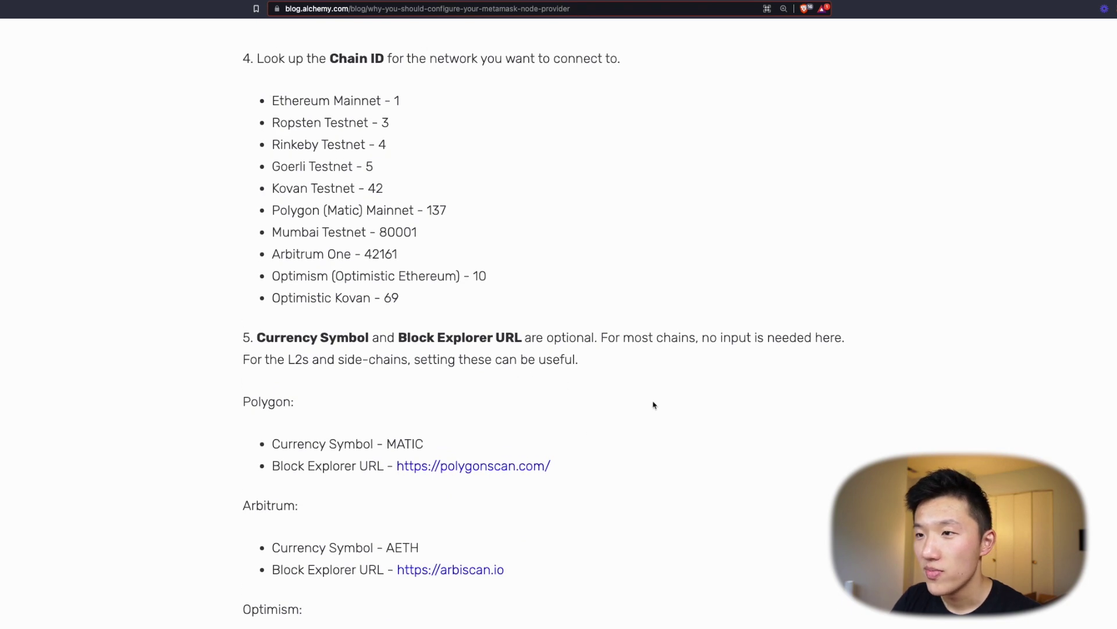
{"action": "scroll", "coordinate": [679, 448], "scroll_direction": "down", "scroll_amount": 5}
{"action": "scroll", "coordinate": [678, 449], "scroll_direction": "down", "scroll_amount": 15}
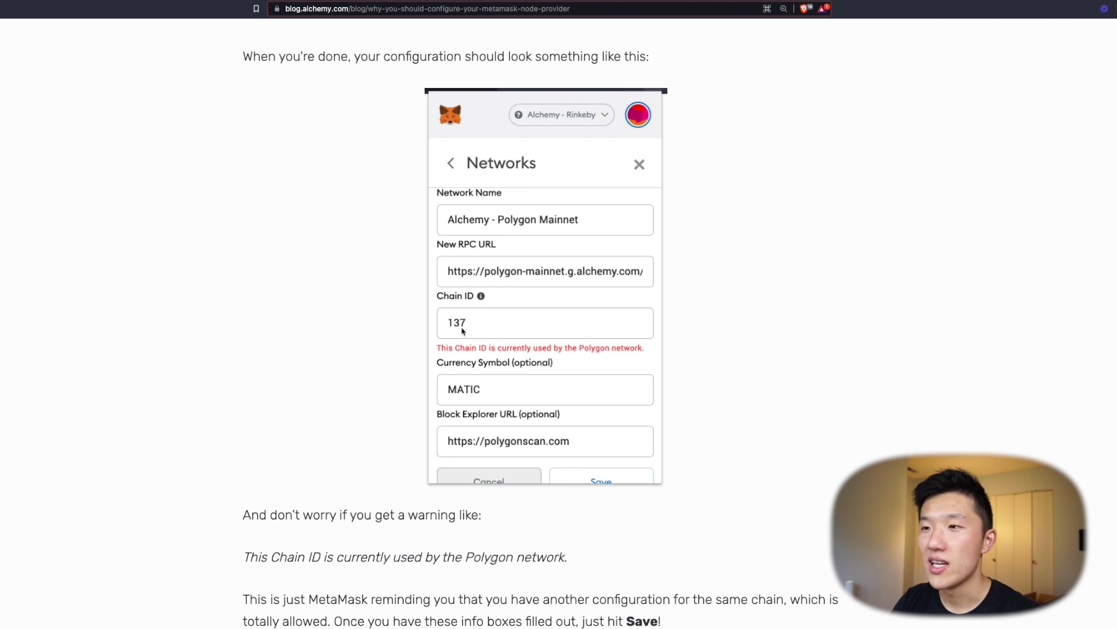
{"action": "scroll", "coordinate": [617, 417], "scroll_direction": "up", "scroll_amount": 20}
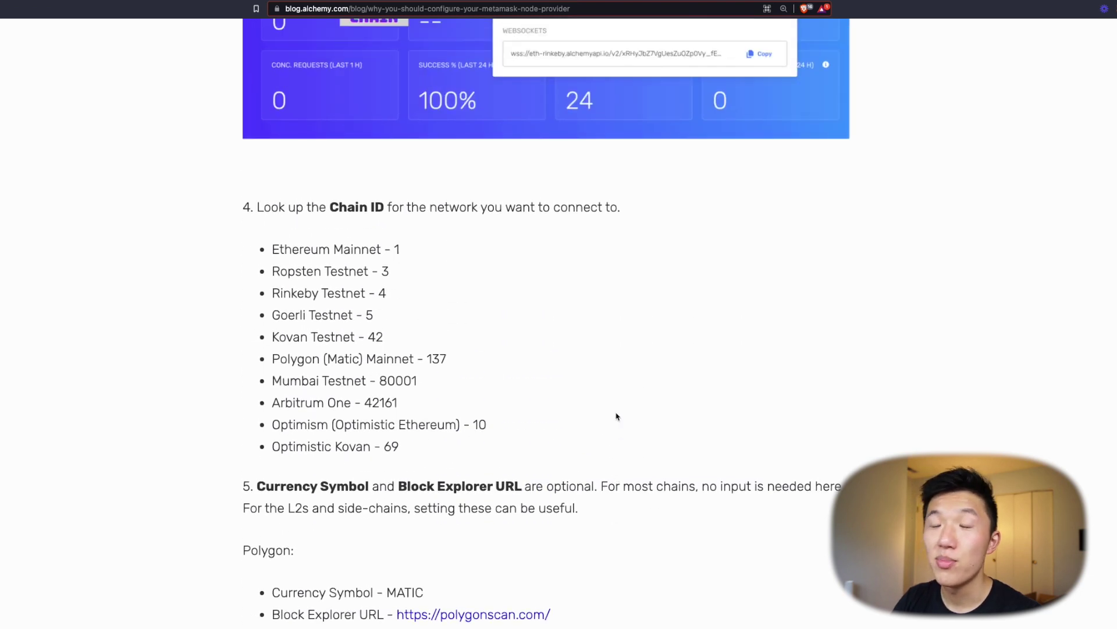
{"action": "left_click_drag", "start_coordinate": [424, 448], "coordinate": [237, 229]}
{"action": "left_click", "coordinate": [527, 267]}
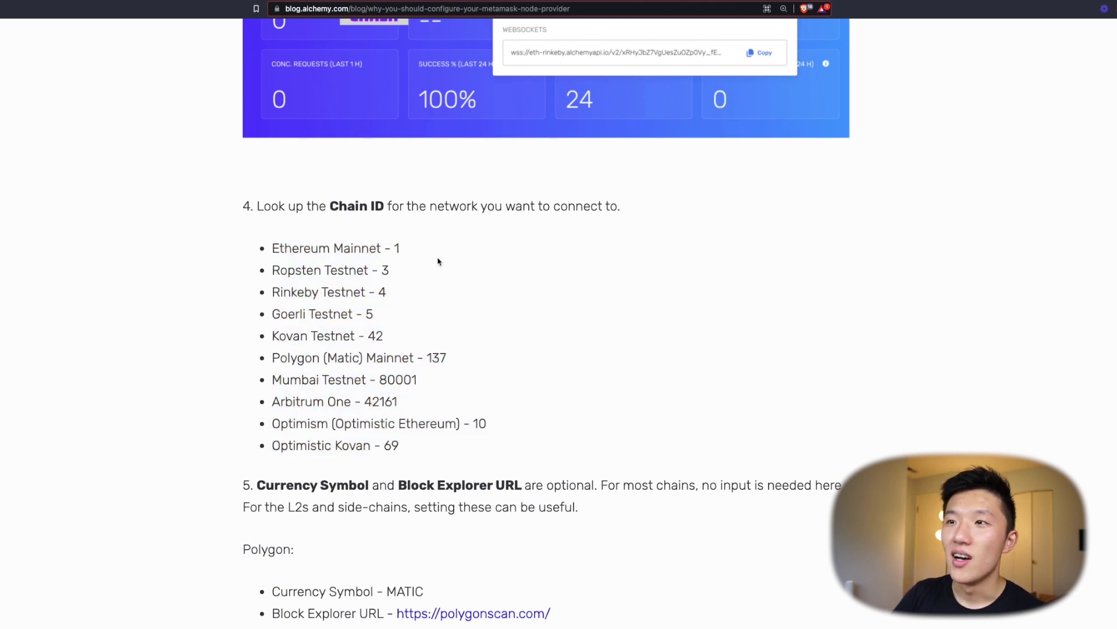
{"action": "left_click_drag", "start_coordinate": [305, 233], "coordinate": [480, 414]}
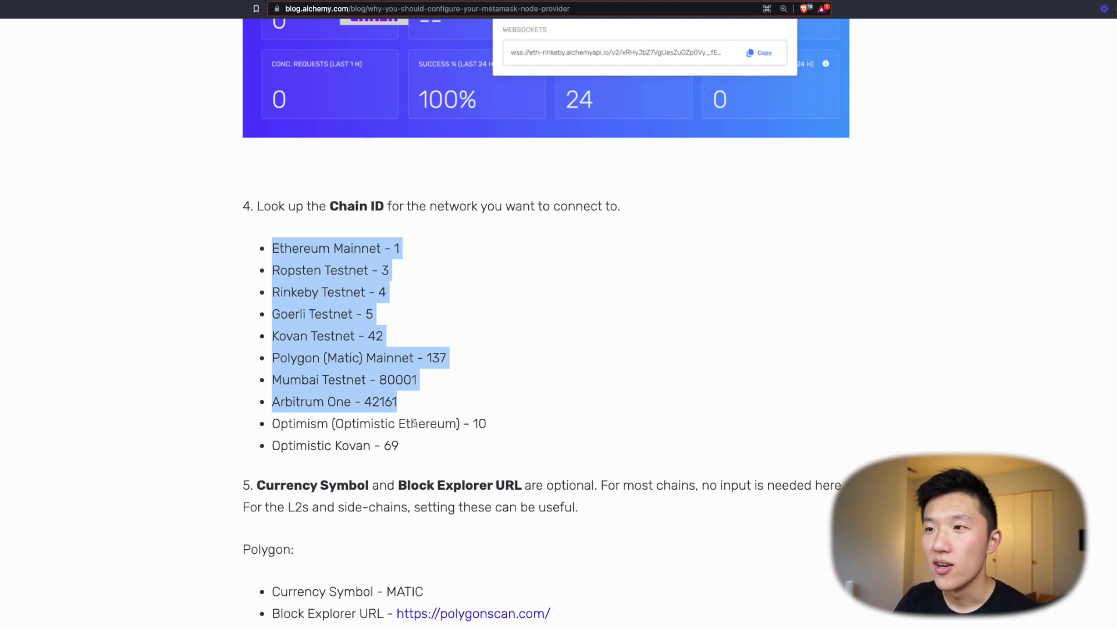
{"action": "left_click", "coordinate": [438, 400]}
{"action": "left_click_drag", "start_coordinate": [447, 359], "coordinate": [427, 360]}
{"action": "left_click_drag", "start_coordinate": [311, 359], "coordinate": [271, 335]}
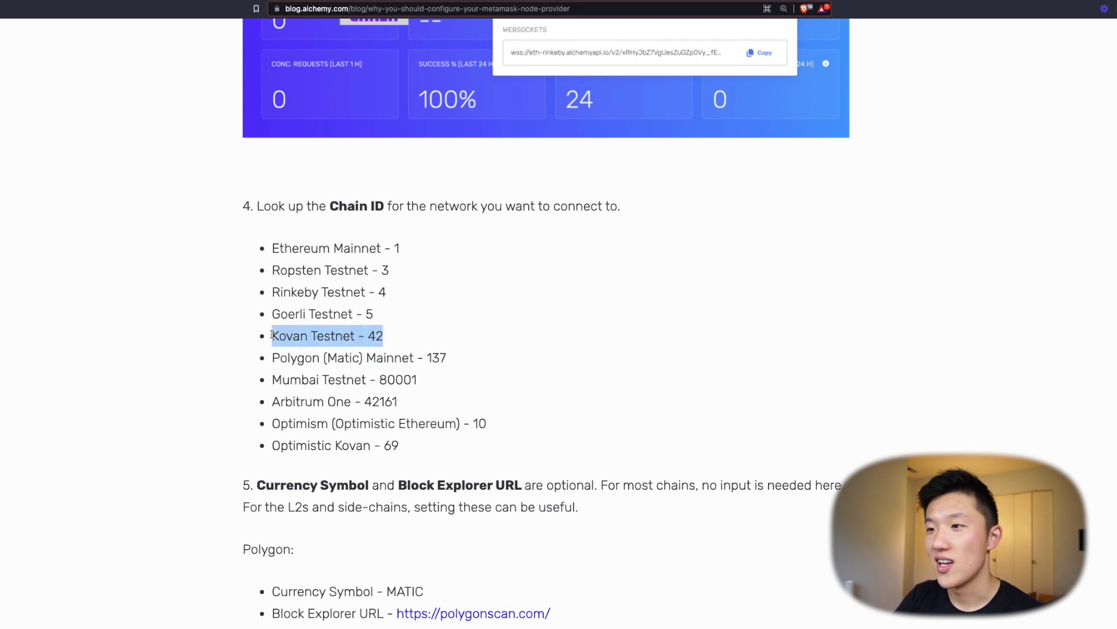
{"action": "scroll", "coordinate": [465, 351], "scroll_direction": "down", "scroll_amount": 3}
{"action": "left_click_drag", "start_coordinate": [469, 280], "coordinate": [406, 267]}
Look up Polygon's currency symbol and block explorer URL in the blog guide.
{"action": "scroll", "coordinate": [569, 378], "scroll_direction": "down", "scroll_amount": 10}
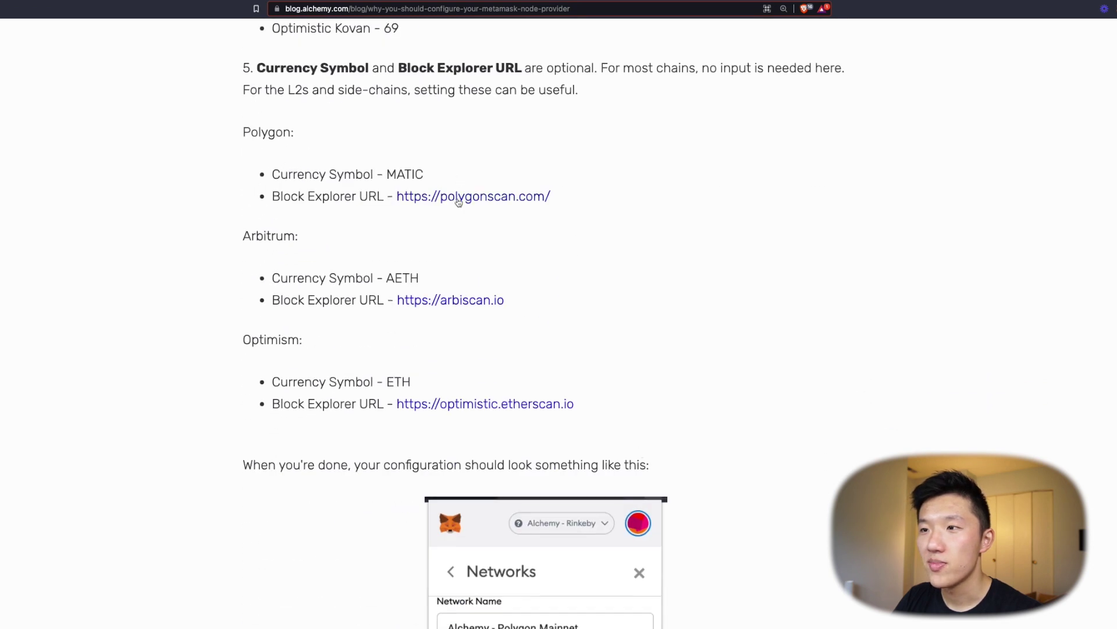
{"action": "scroll", "coordinate": [402, 384], "scroll_direction": "up", "scroll_amount": 6}
{"action": "left_click_drag", "start_coordinate": [430, 356], "coordinate": [386, 353]}
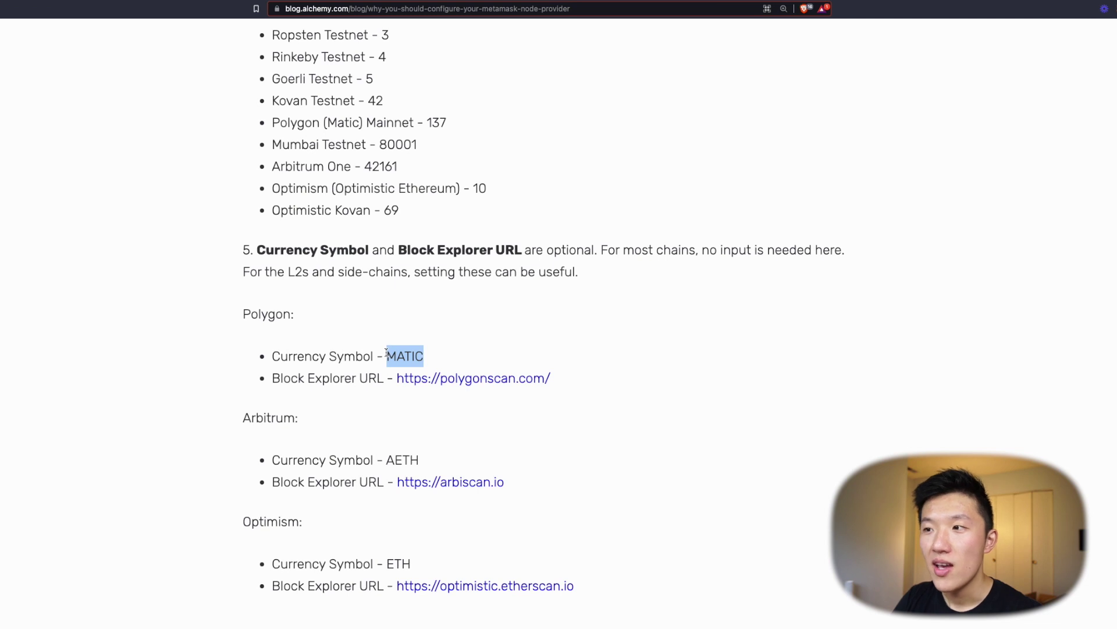
{"action": "left_click_drag", "start_coordinate": [555, 379], "coordinate": [397, 377]}
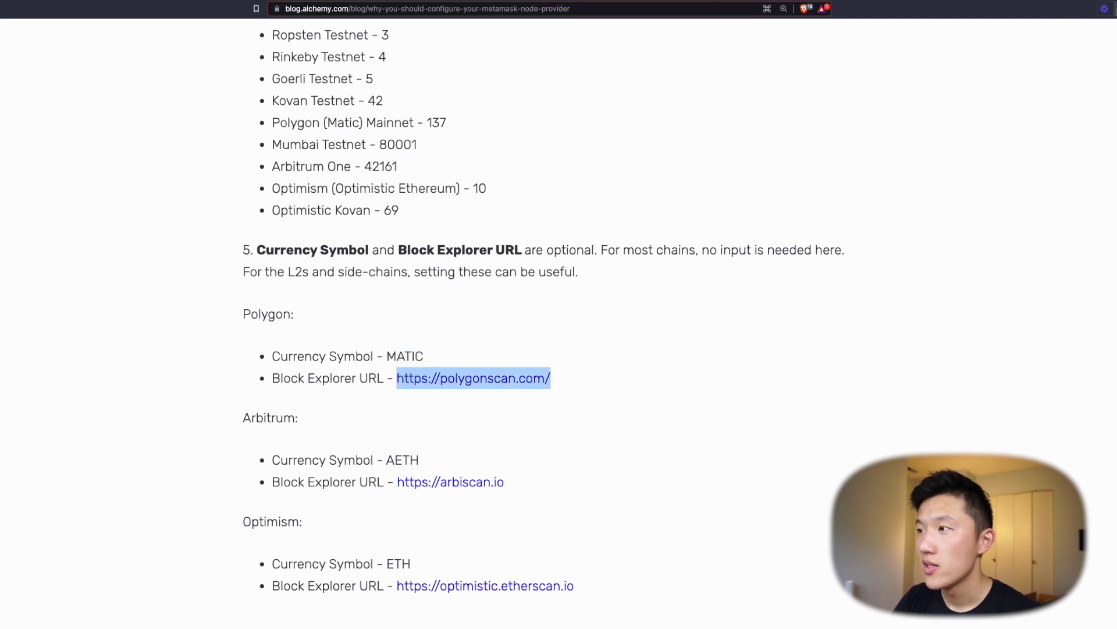
Start a new custom RPC network in MetaMask and name it "Alchemy - Polygon Mainnet".
{"action": "left_click", "coordinate": [1105, 8]}
{"action": "left_click", "coordinate": [1063, 37]}
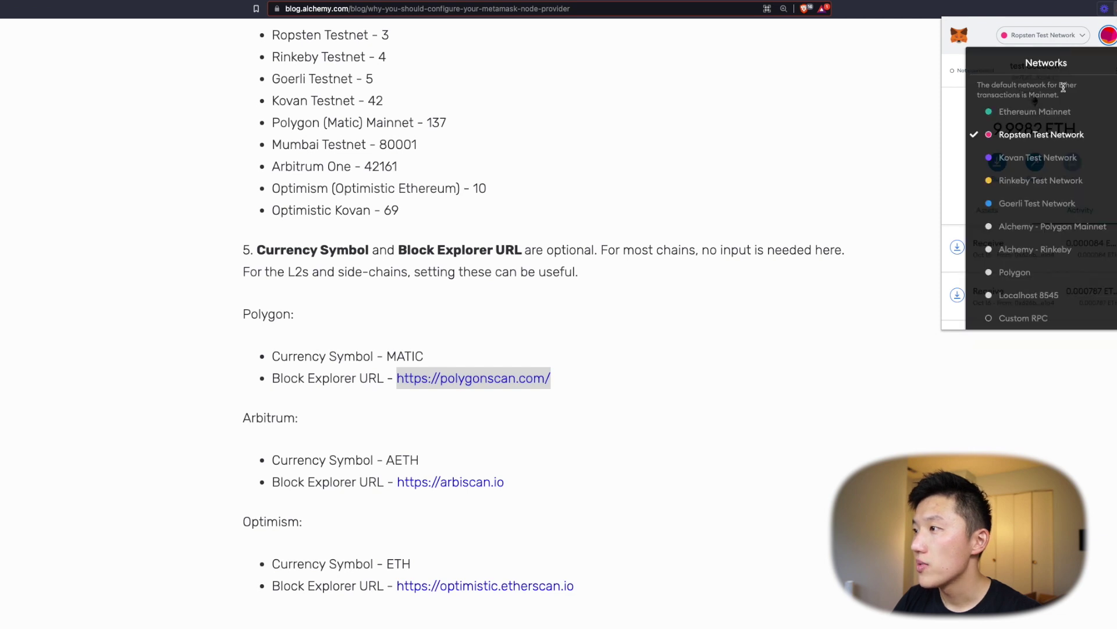
{"action": "left_click", "coordinate": [1051, 320]}
{"action": "type", "text": "Alche"}
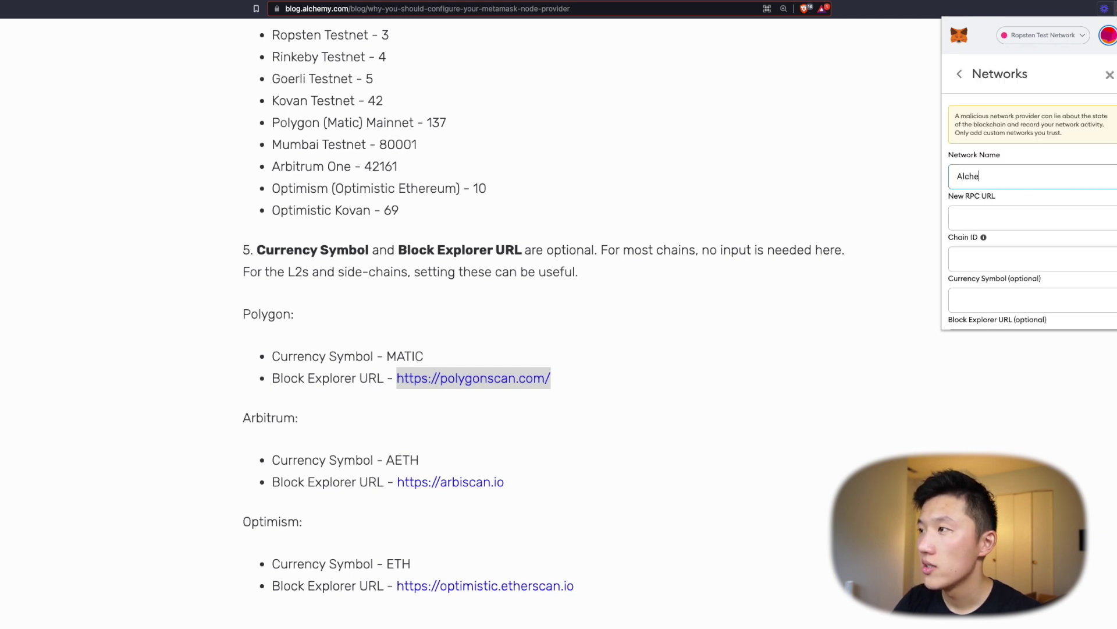
{"action": "type", "text": "my - Polygon Mainnet"}
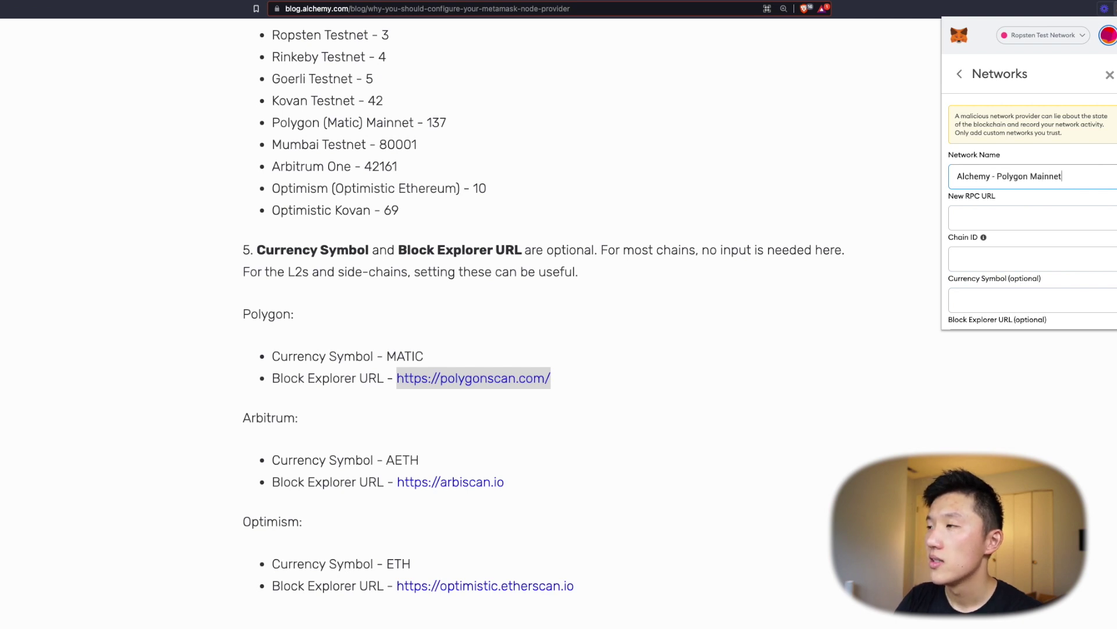
Paste the copied HTTP endpoint URL, including its API key, as the new RPC URL and set the chain ID to 137.
{"action": "left_click", "coordinate": [1024, 217]}
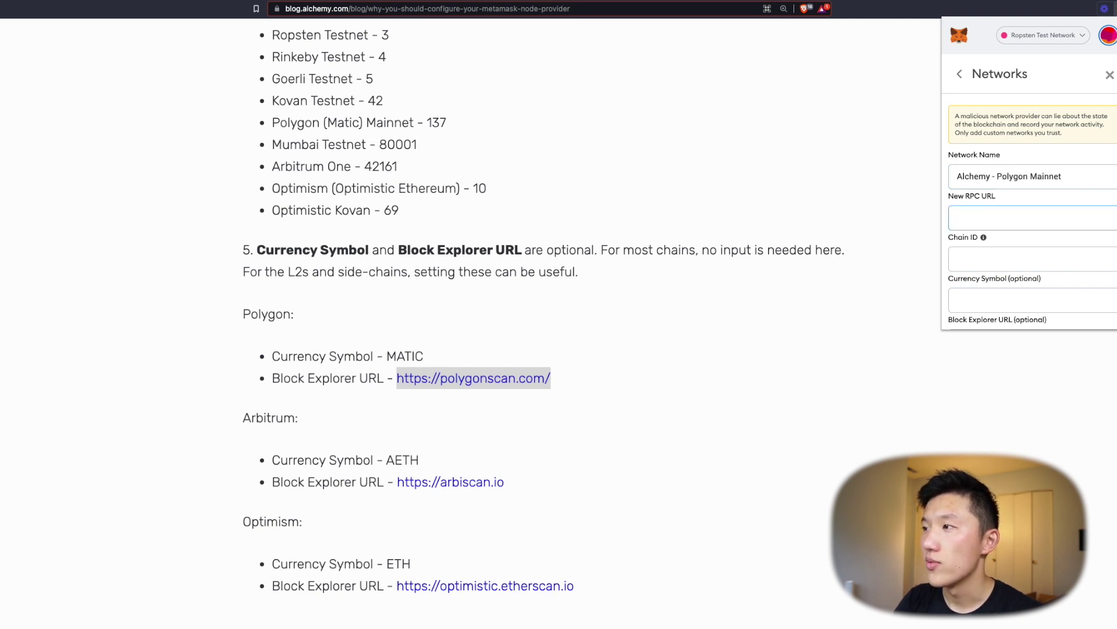
{"action": "key", "text": "super+v"}
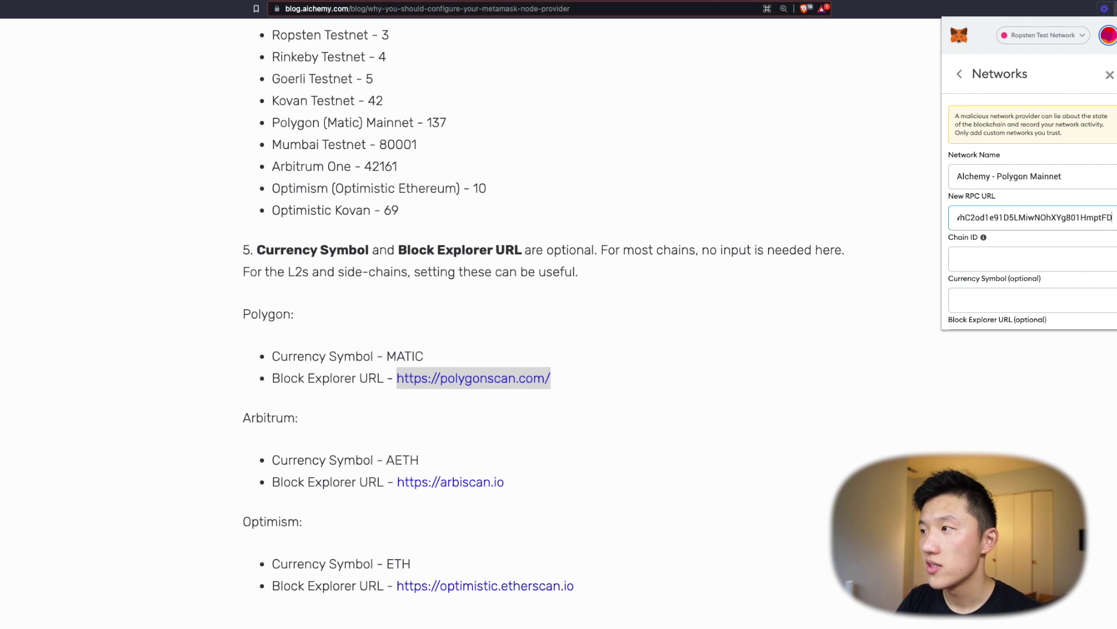
{"action": "left_click", "coordinate": [1024, 258]}
{"action": "type", "text": "137"}
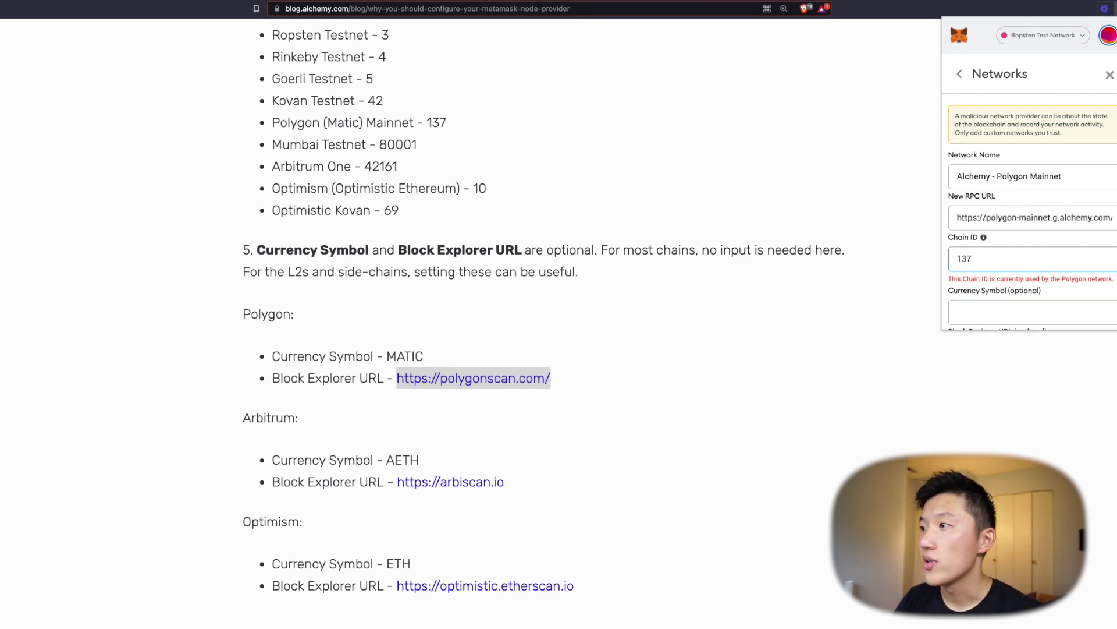
{"action": "scroll", "coordinate": [952, 205], "scroll_direction": "down", "scroll_amount": 3}
{"action": "left_click_drag", "start_coordinate": [953, 205], "coordinate": [1113, 207]}
{"action": "left_click", "coordinate": [1110, 222]}
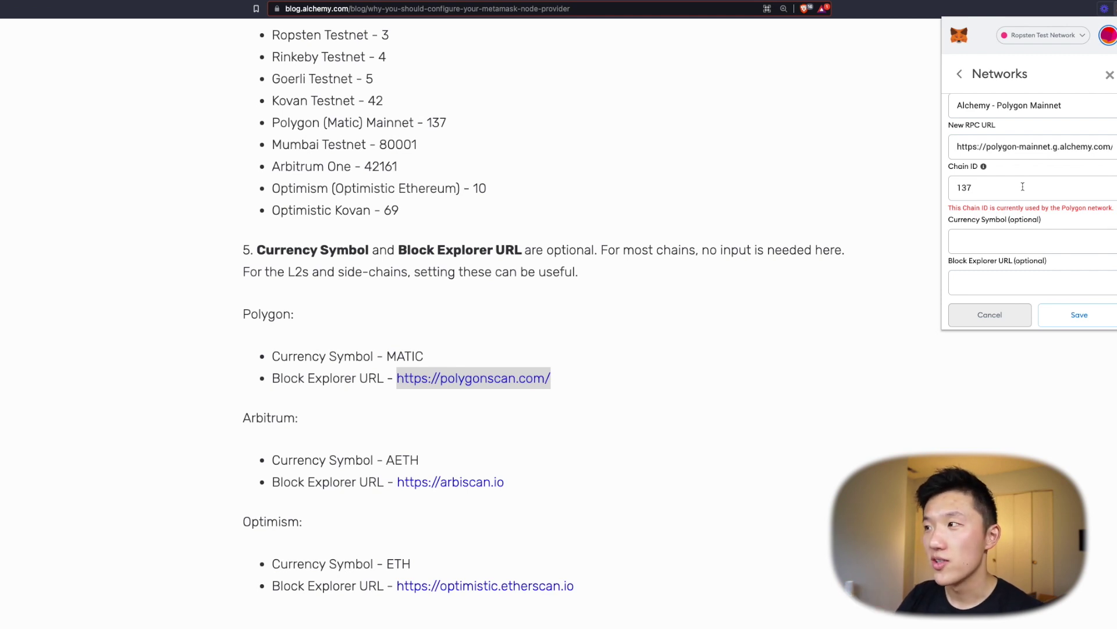
{"action": "scroll", "coordinate": [1067, 213], "scroll_direction": "down", "scroll_amount": 1}
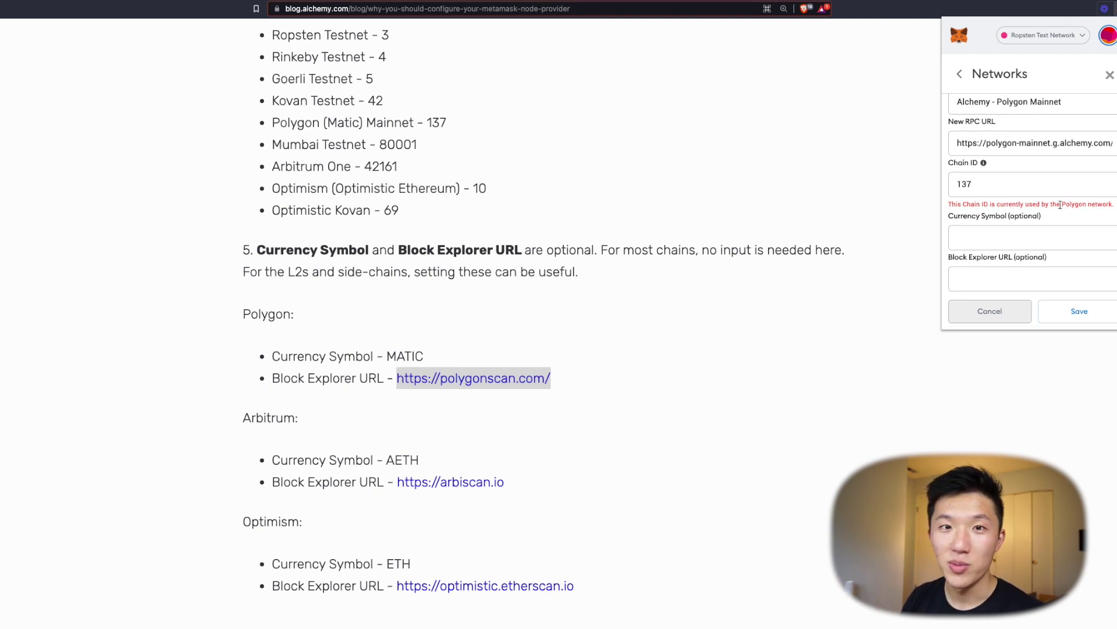
{"action": "left_click", "coordinate": [1054, 240]}
{"action": "type", "text": "MATIC"}
{"action": "left_click", "coordinate": [1024, 279]}
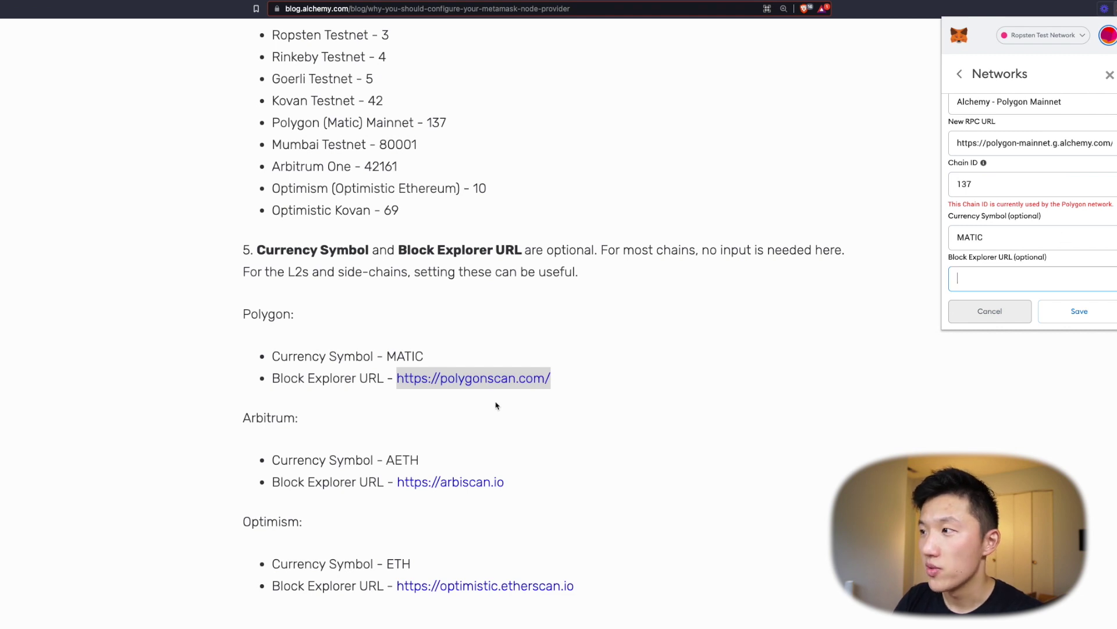
{"action": "type", "text": "https://p"}
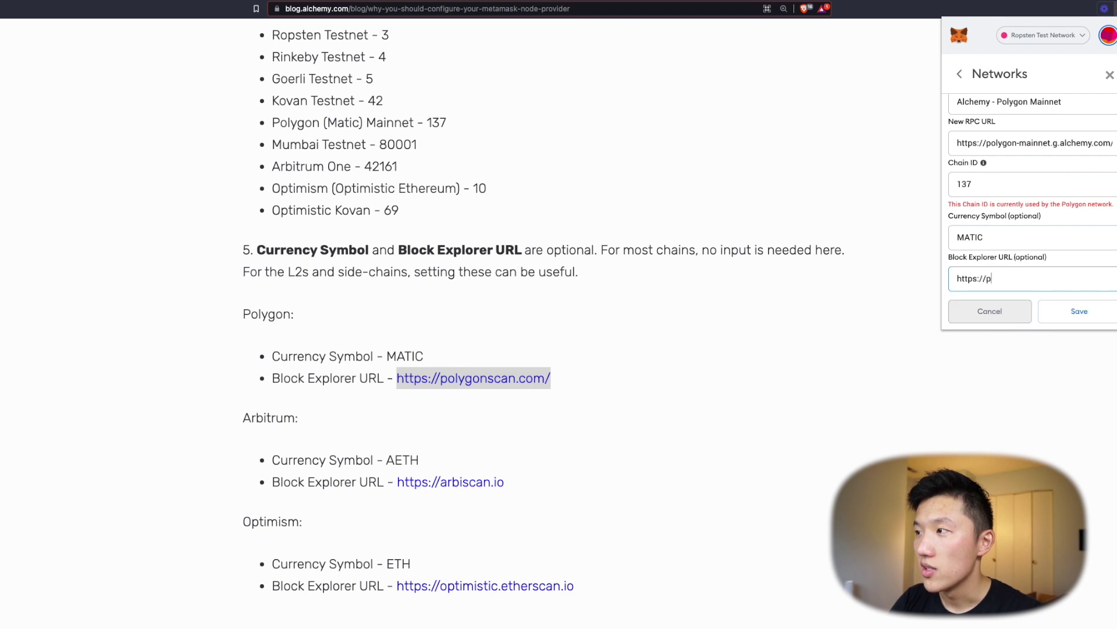
{"action": "type", "text": "olygonscan.com"}
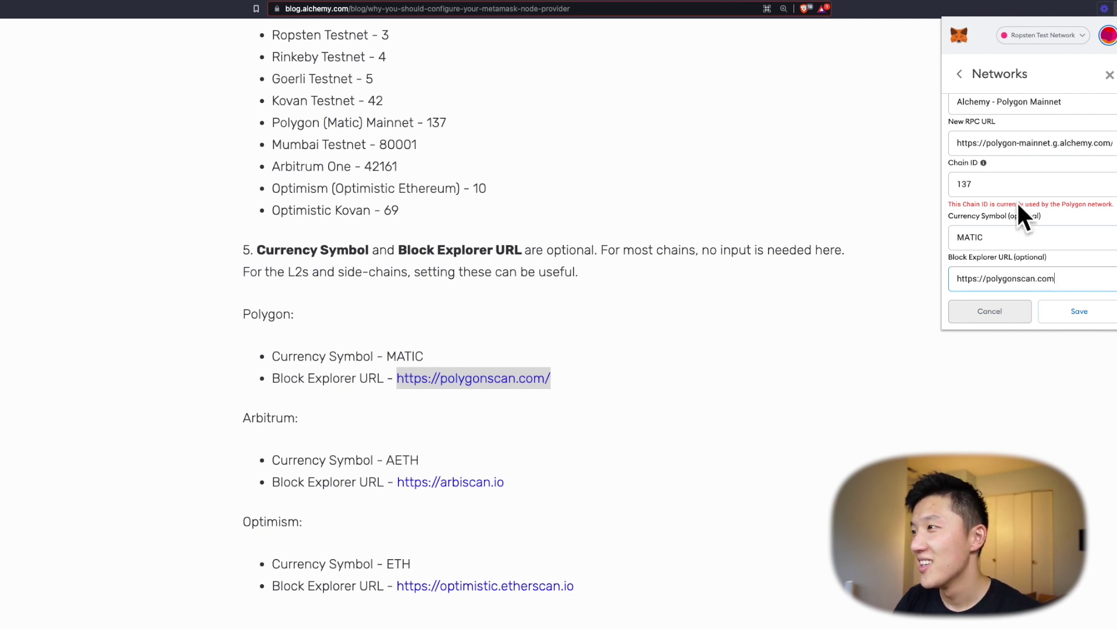
{"action": "left_click", "coordinate": [1086, 312]}
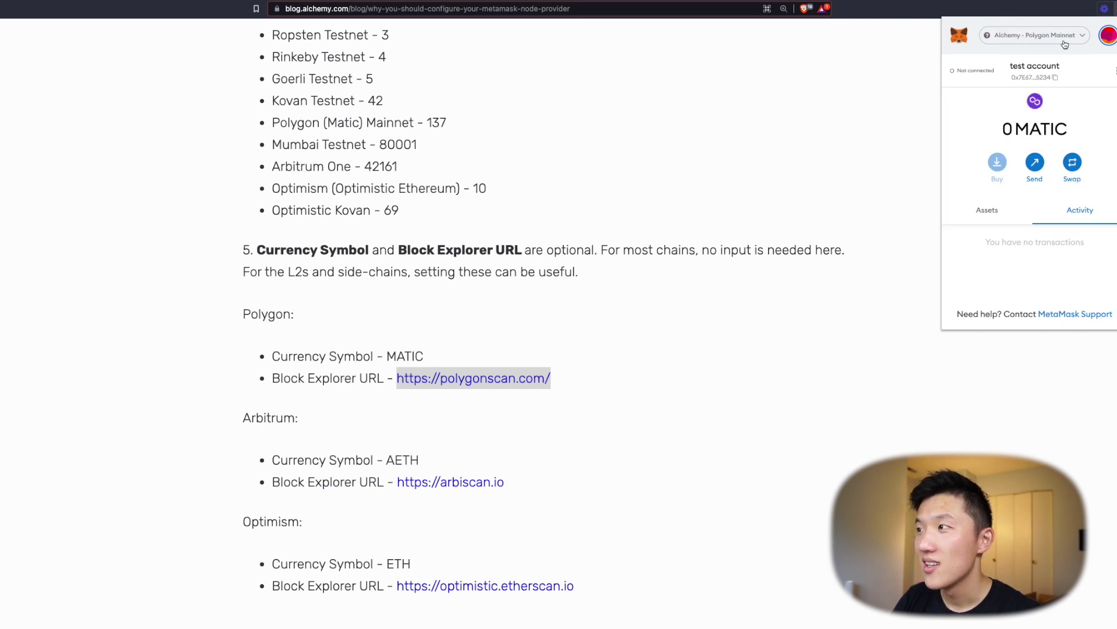
Check the test account's MATIC balance and list its assets on the new network.
{"action": "left_click_drag", "start_coordinate": [1074, 129], "coordinate": [1006, 130]}
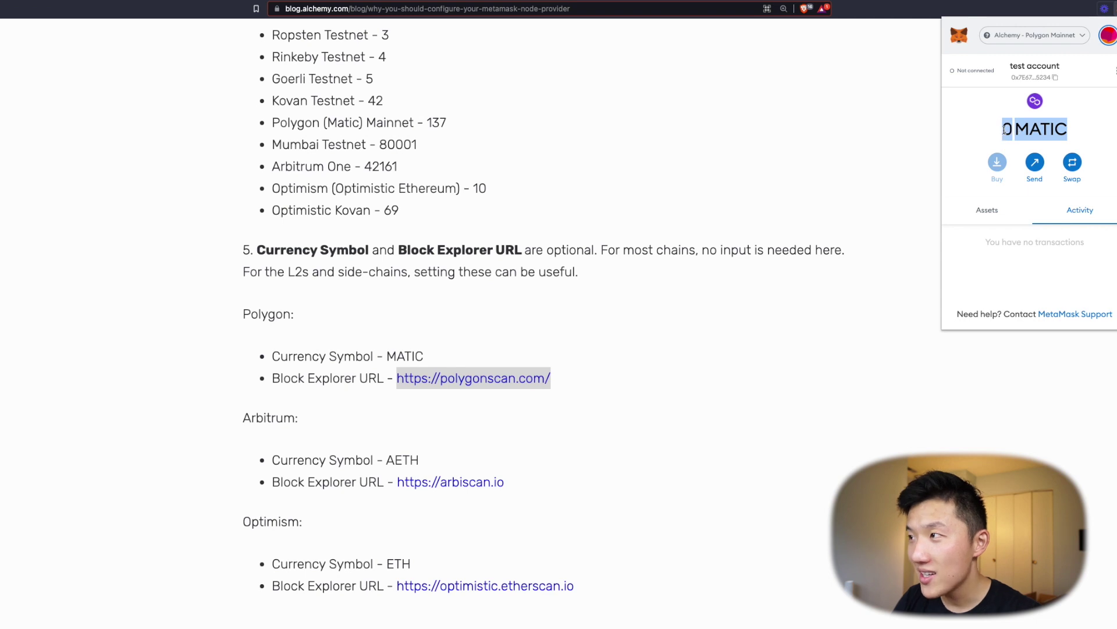
{"action": "left_click", "coordinate": [1039, 110]}
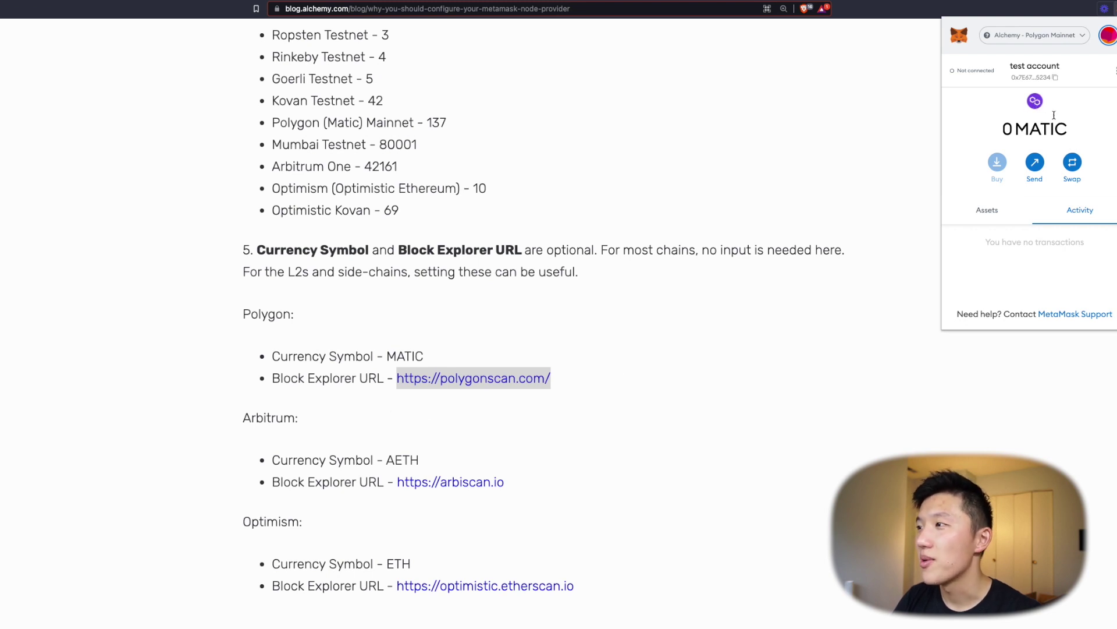
{"action": "left_click", "coordinate": [996, 211]}
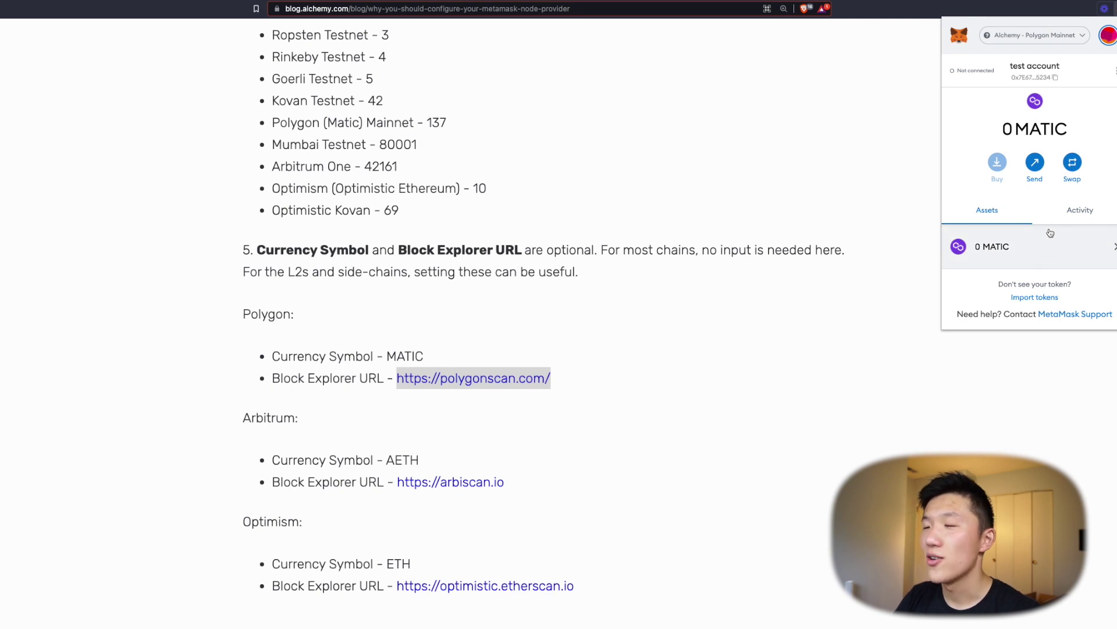
Switch MetaMask to the third account in the account list and review its token assets on Polygon.
{"action": "left_click", "coordinate": [1108, 36]}
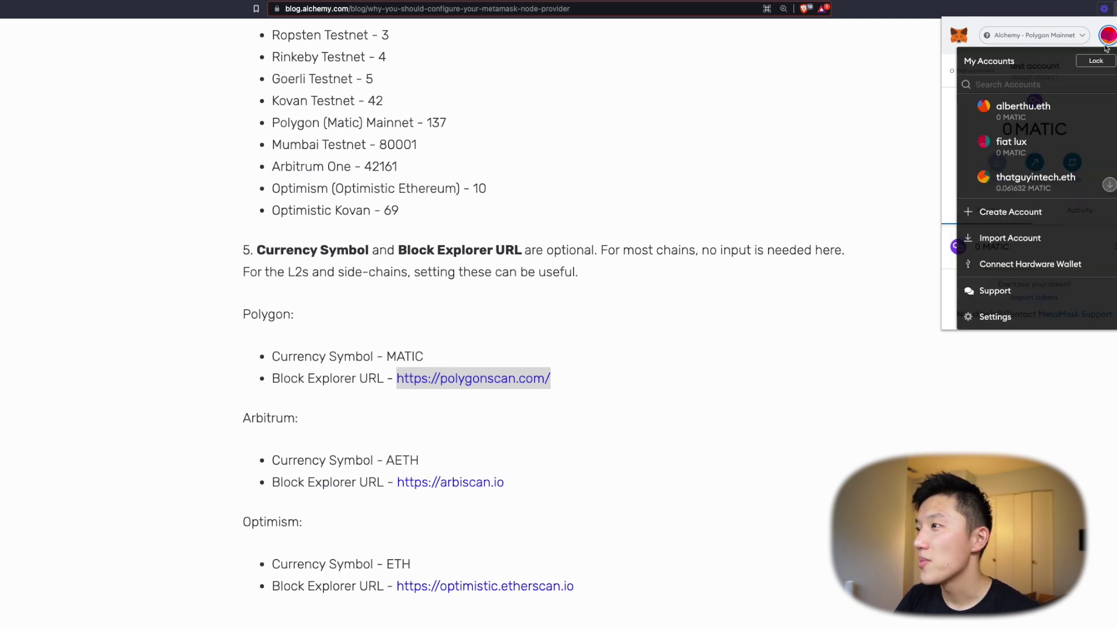
{"action": "left_click", "coordinate": [1058, 182]}
{"action": "scroll", "coordinate": [1033, 177], "scroll_direction": "down", "scroll_amount": 3}
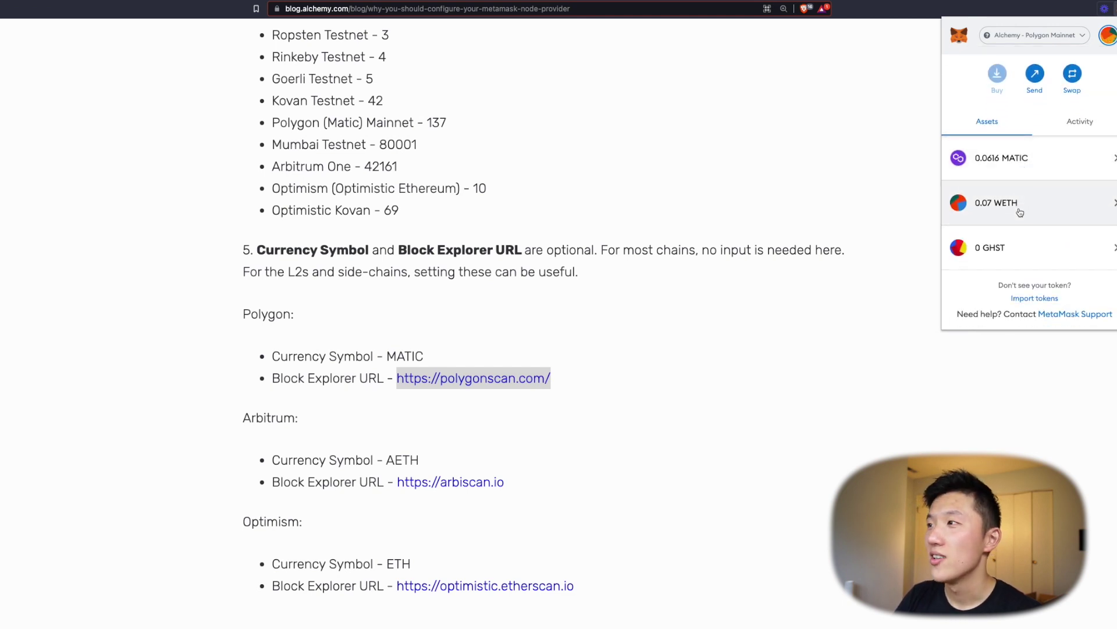
{"action": "scroll", "coordinate": [1045, 227], "scroll_direction": "up", "scroll_amount": 3}
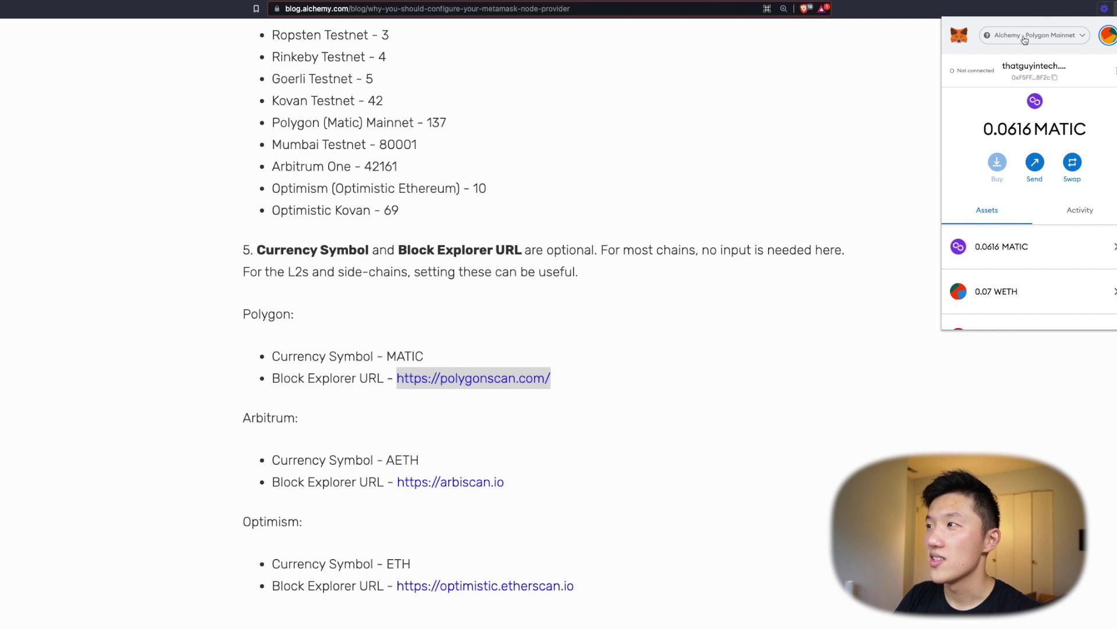
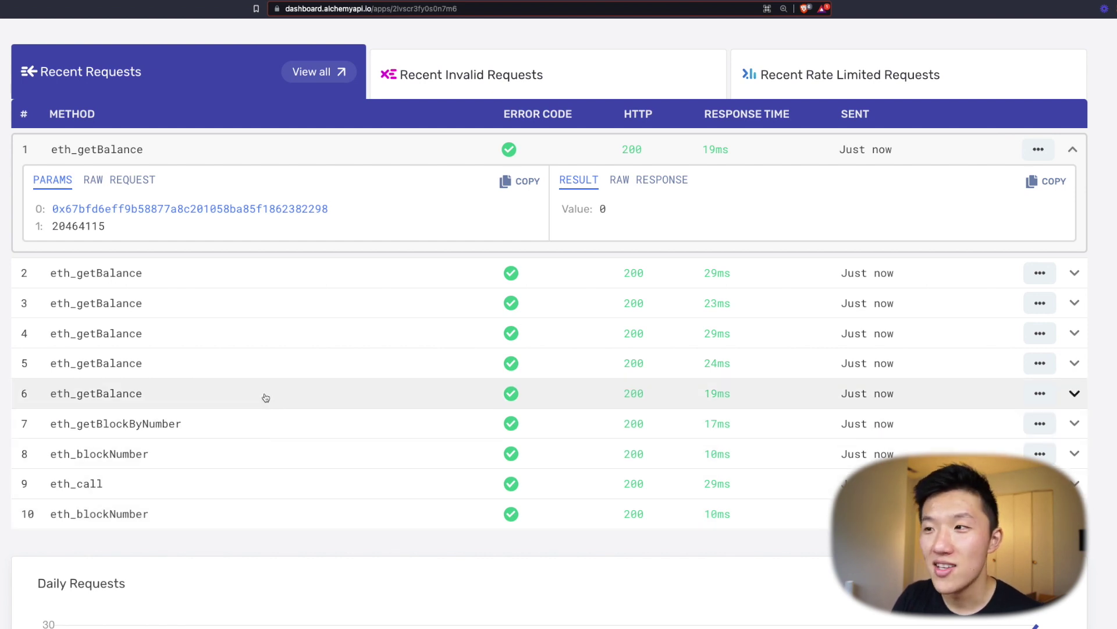
Expand the details of the sixth, third and second eth_getBalance entries in the Alchemy app's recent requests.
{"action": "left_click", "coordinate": [264, 402]}
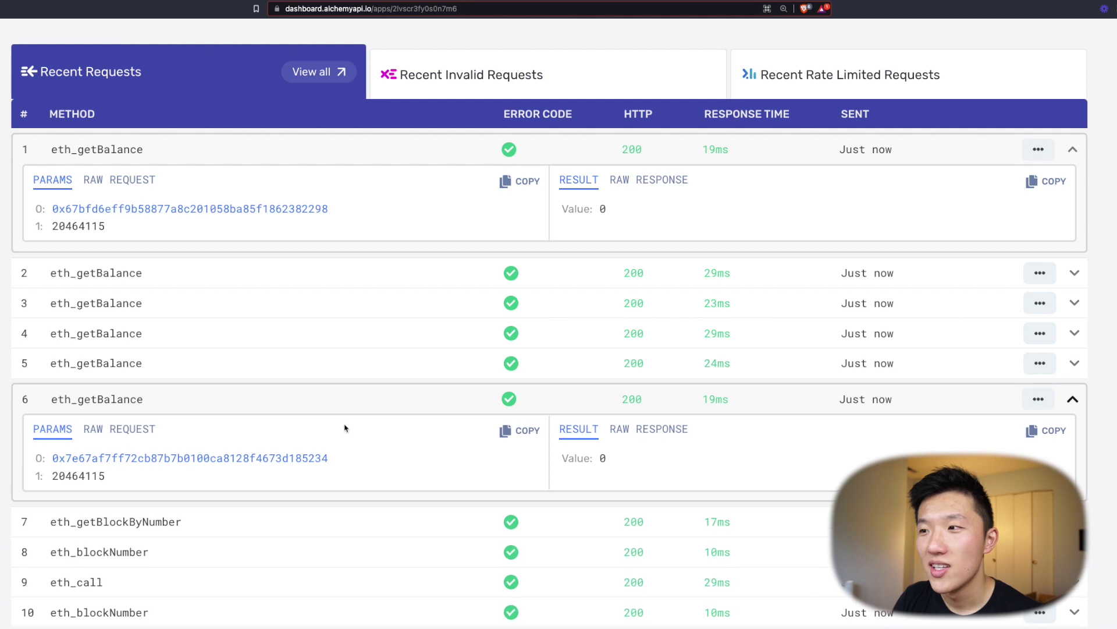
{"action": "left_click", "coordinate": [317, 303]}
{"action": "left_click", "coordinate": [433, 284]}
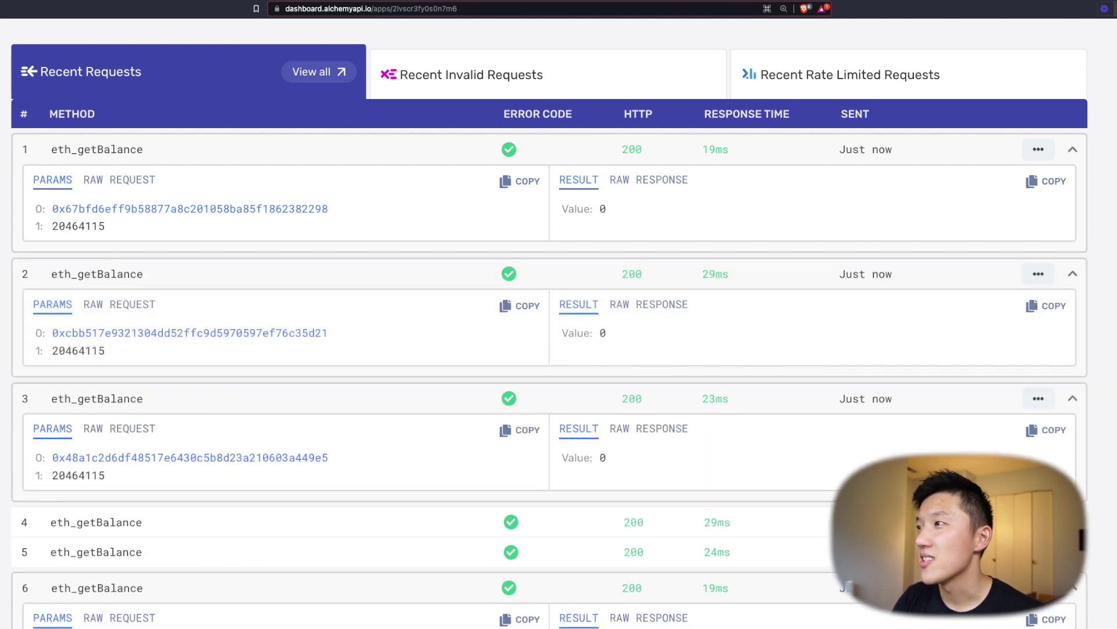
Check the network list in MetaMask, switch back to the test account and return to the Alchemy dashboard.
{"action": "left_click", "coordinate": [1104, 8]}
{"action": "left_click", "coordinate": [1034, 35]}
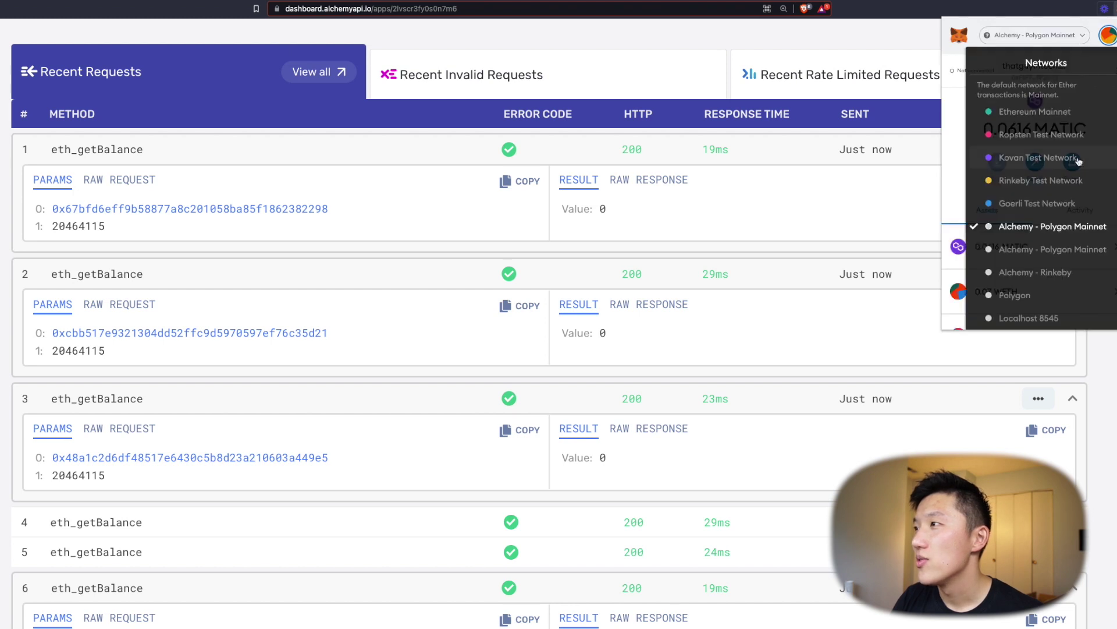
{"action": "left_click", "coordinate": [1106, 39]}
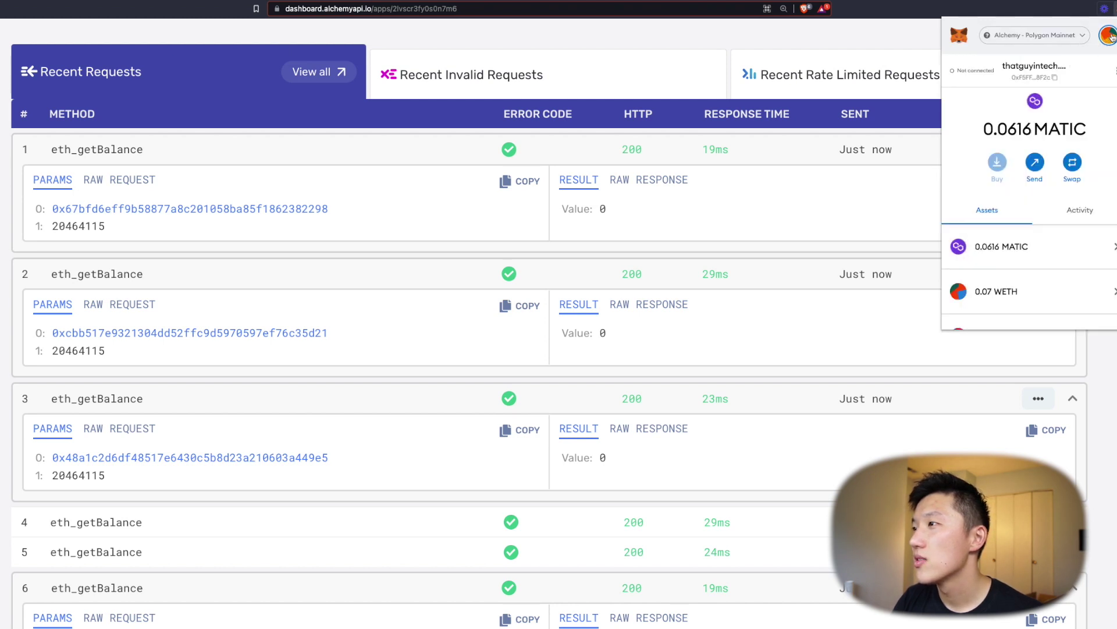
{"action": "left_click", "coordinate": [1111, 36]}
{"action": "scroll", "coordinate": [1047, 151], "scroll_direction": "down", "scroll_amount": 2}
{"action": "left_click", "coordinate": [1042, 164]}
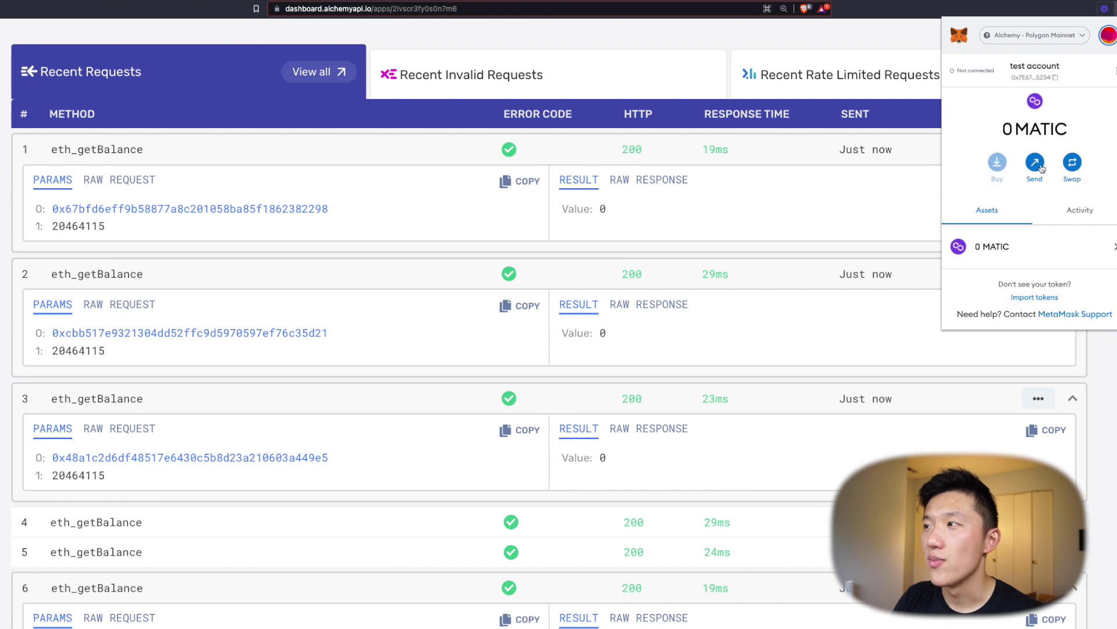
{"action": "left_click", "coordinate": [633, 492]}
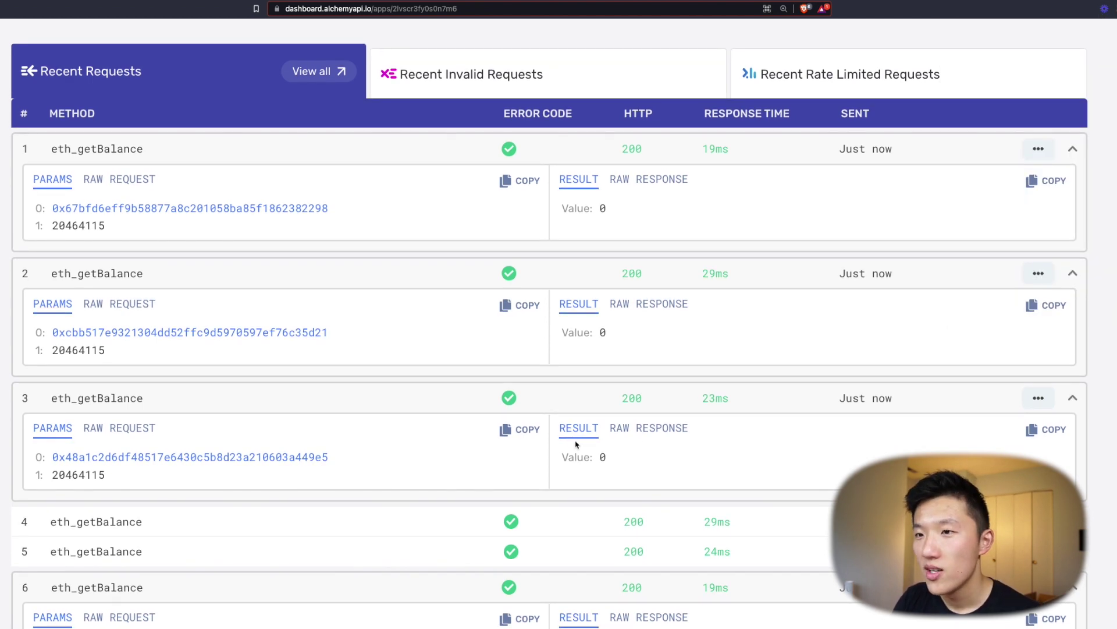
Examine the Polygon MetaMask App's request charts and summary statistics, and view its recent invalid requests.
{"action": "scroll", "coordinate": [576, 444], "scroll_direction": "down", "scroll_amount": 10}
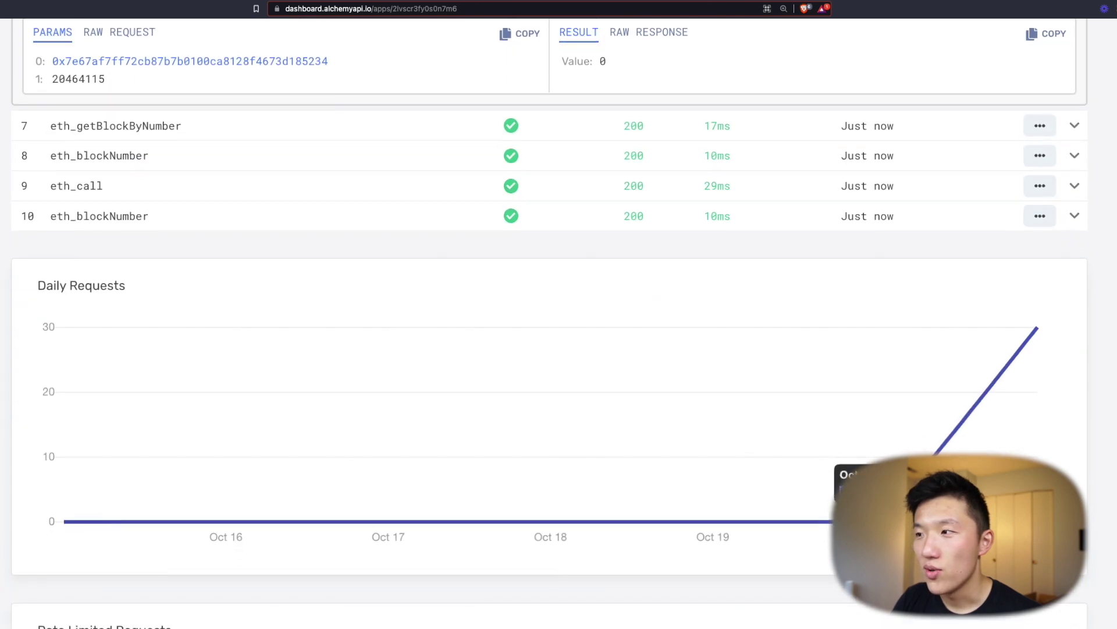
{"action": "scroll", "coordinate": [873, 466], "scroll_direction": "down", "scroll_amount": 9}
{"action": "scroll", "coordinate": [873, 466], "scroll_direction": "up", "scroll_amount": 14}
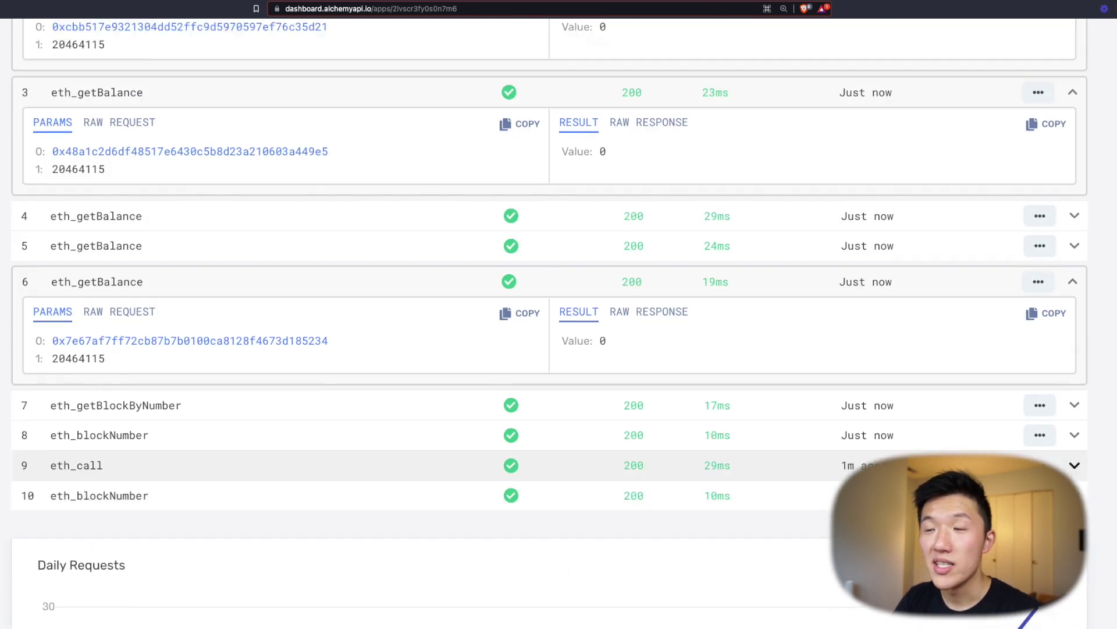
{"action": "scroll", "coordinate": [448, 374], "scroll_direction": "up", "scroll_amount": 15}
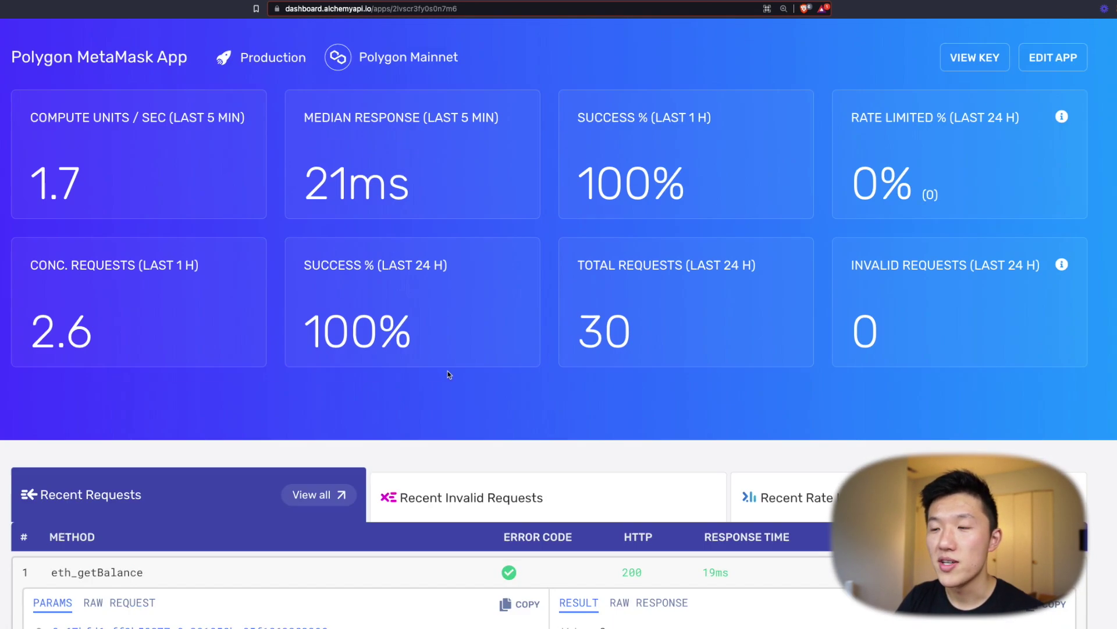
{"action": "scroll", "coordinate": [448, 374], "scroll_direction": "up", "scroll_amount": 2}
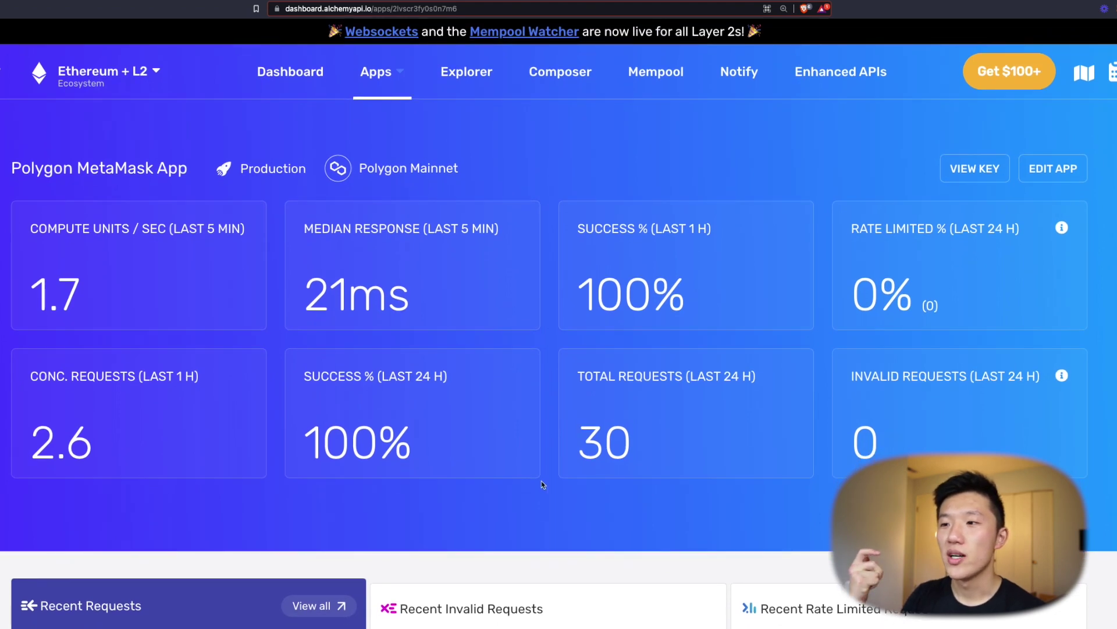
{"action": "left_click", "coordinate": [526, 583]}
{"action": "scroll", "coordinate": [467, 513], "scroll_direction": "down", "scroll_amount": 5}
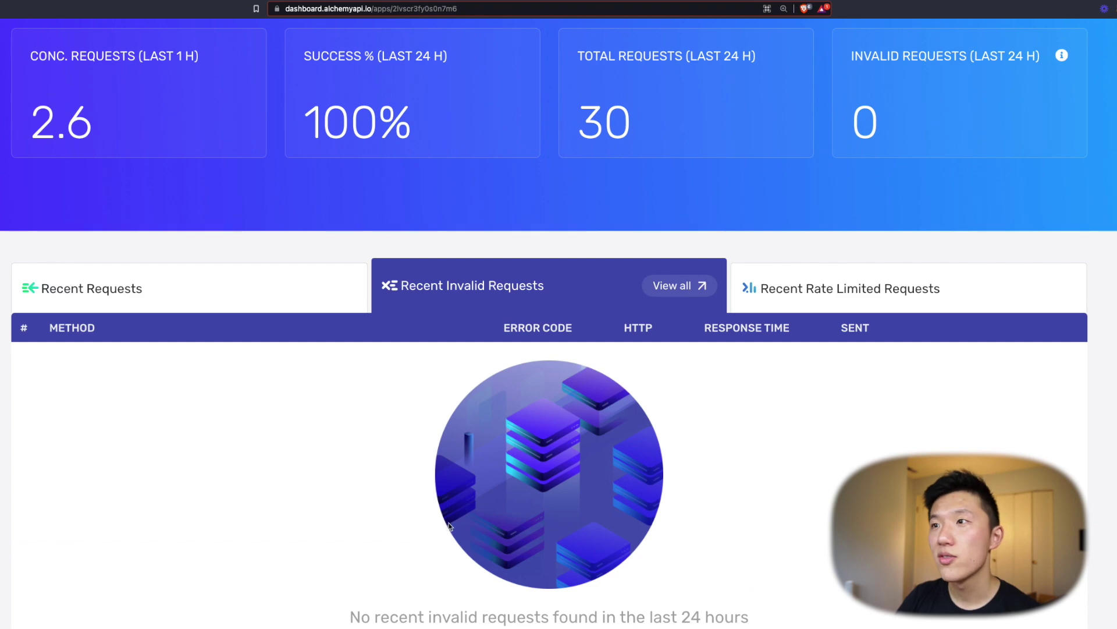
{"action": "scroll", "coordinate": [448, 526], "scroll_direction": "up", "scroll_amount": 5}
Filter the Explorer's request log to the Polygon MetaMask App and look through the listed requests.
{"action": "left_click", "coordinate": [475, 77]}
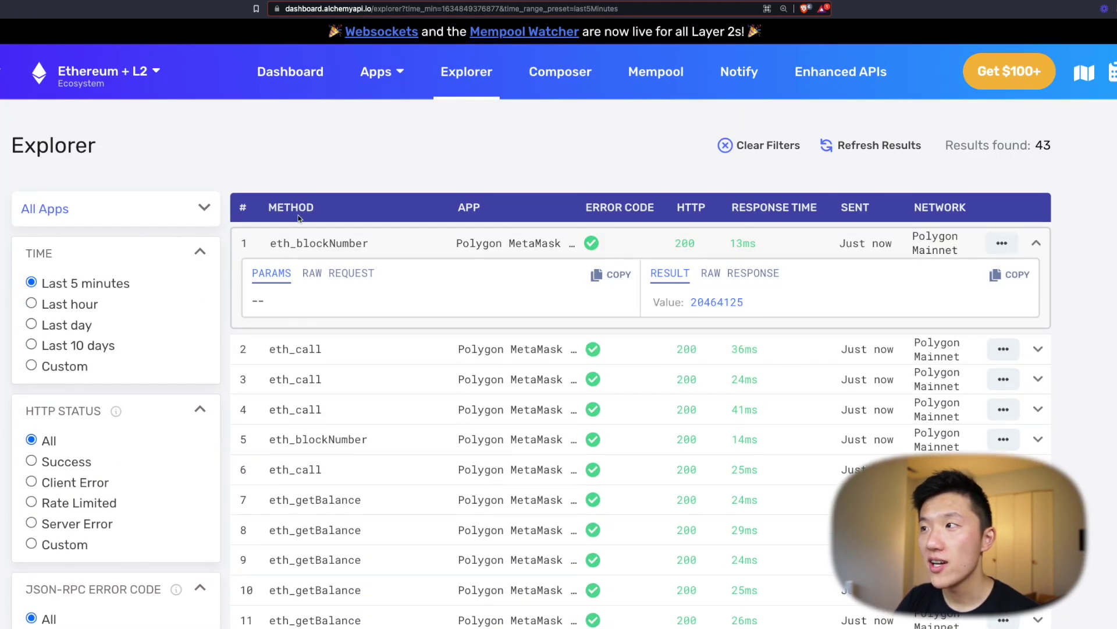
{"action": "left_click", "coordinate": [145, 208]}
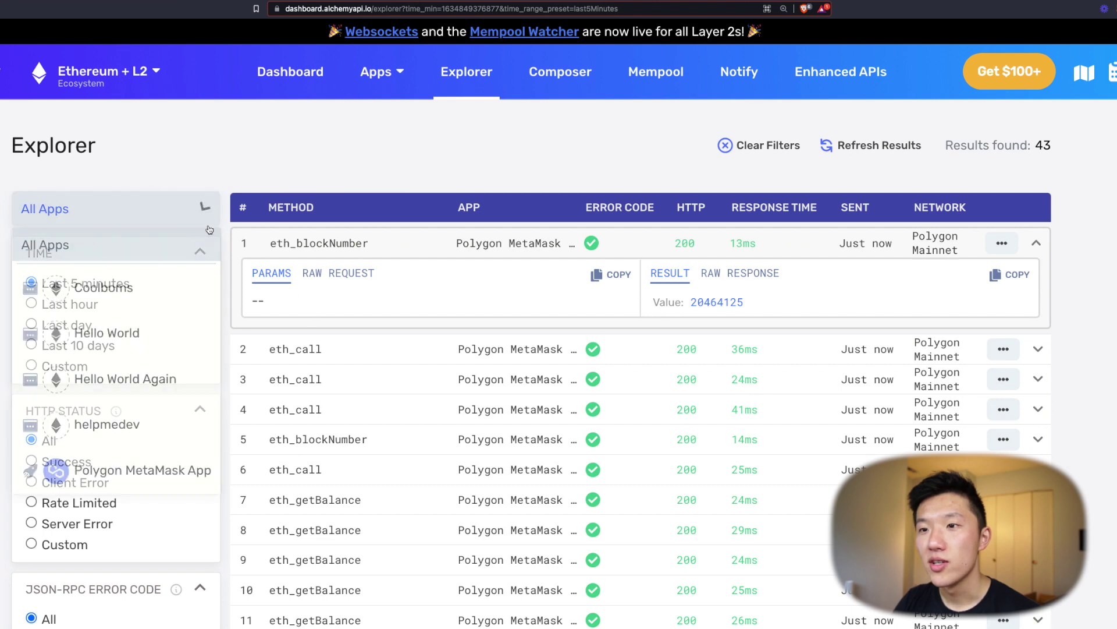
{"action": "left_click", "coordinate": [167, 470]}
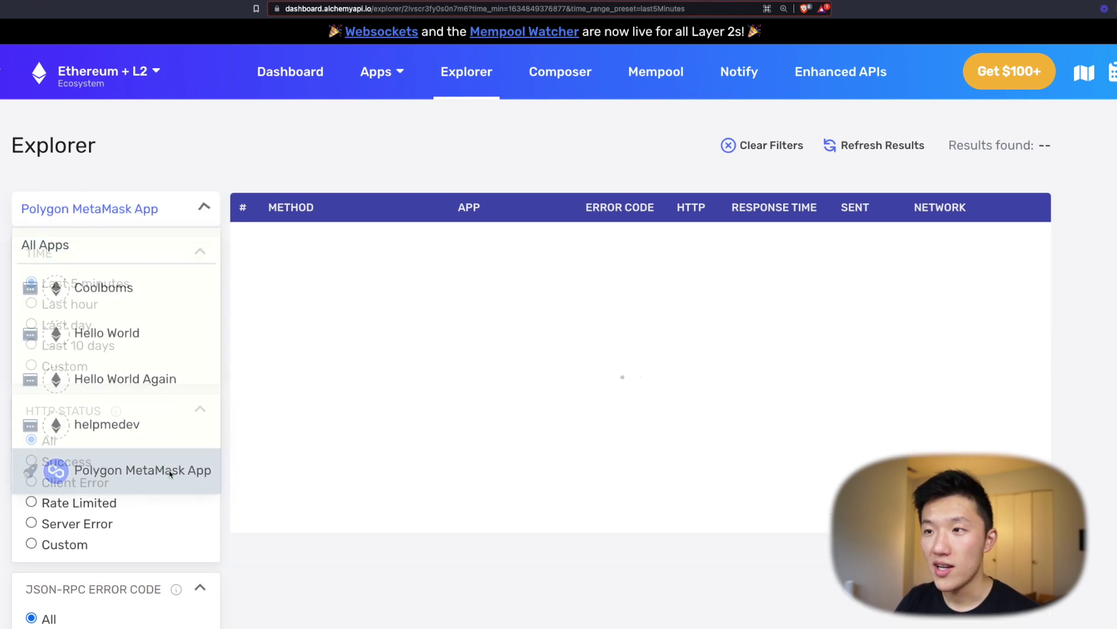
{"action": "scroll", "coordinate": [692, 448], "scroll_direction": "down", "scroll_amount": 1}
{"action": "scroll", "coordinate": [691, 457], "scroll_direction": "down", "scroll_amount": 8}
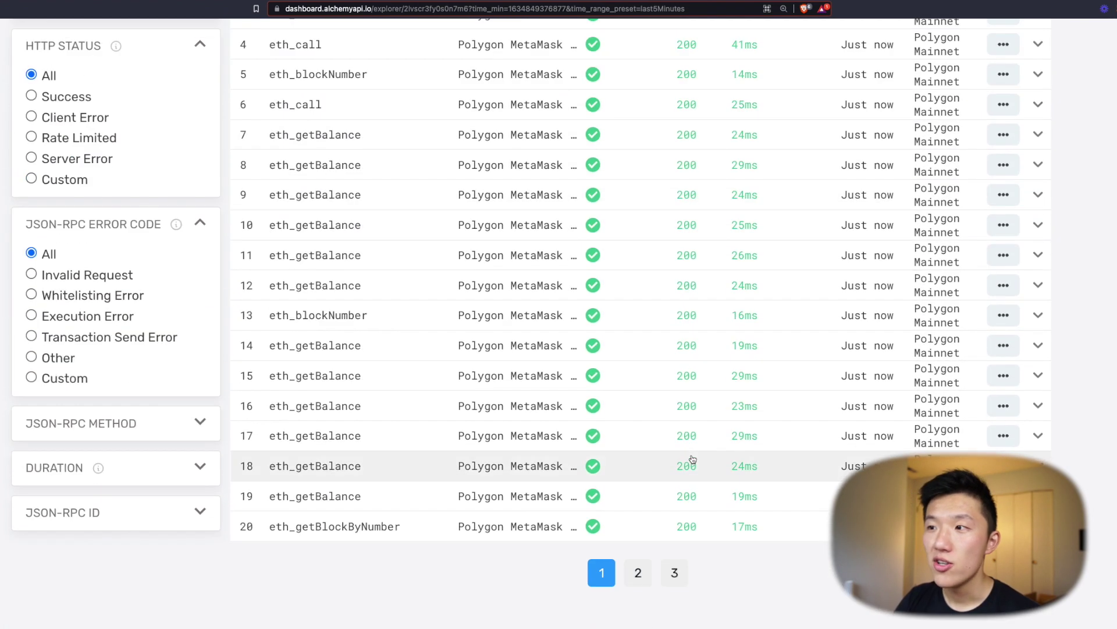
{"action": "scroll", "coordinate": [691, 460], "scroll_direction": "up", "scroll_amount": 10}
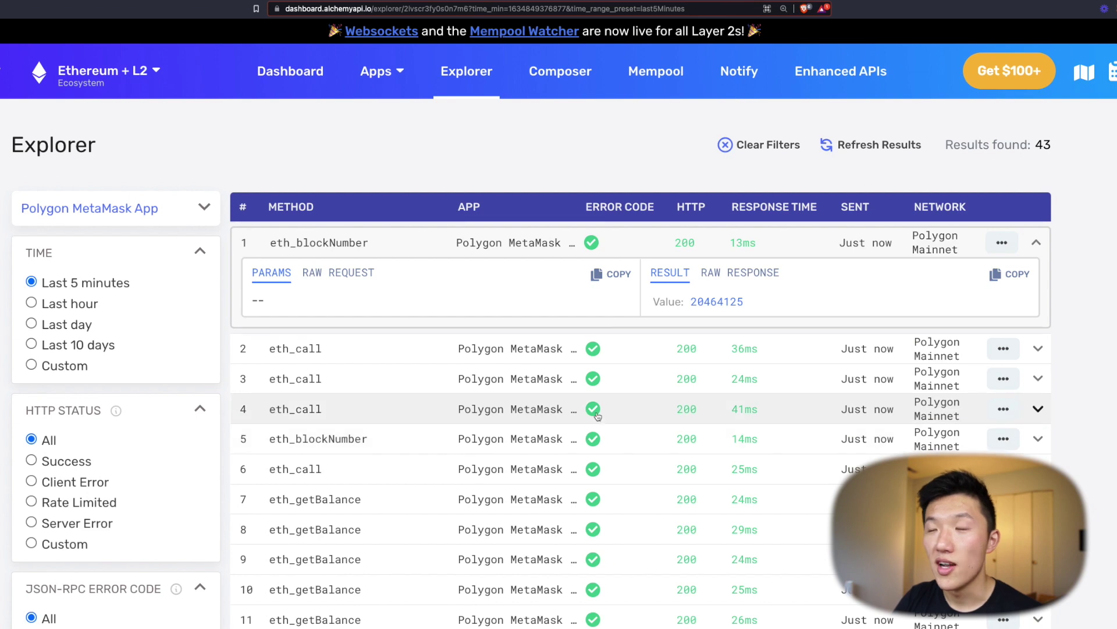
Filter the Mempool Watcher to the Polygon MetaMask App's pending transactions and read the Mempool Time explanation.
{"action": "left_click", "coordinate": [655, 84]}
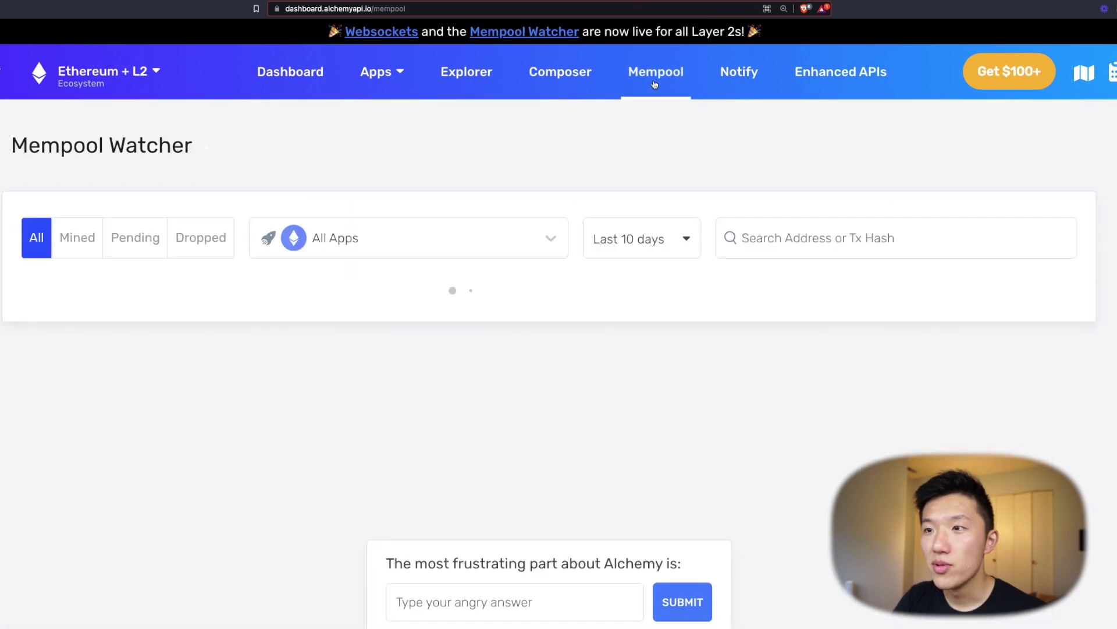
{"action": "left_click", "coordinate": [407, 243]}
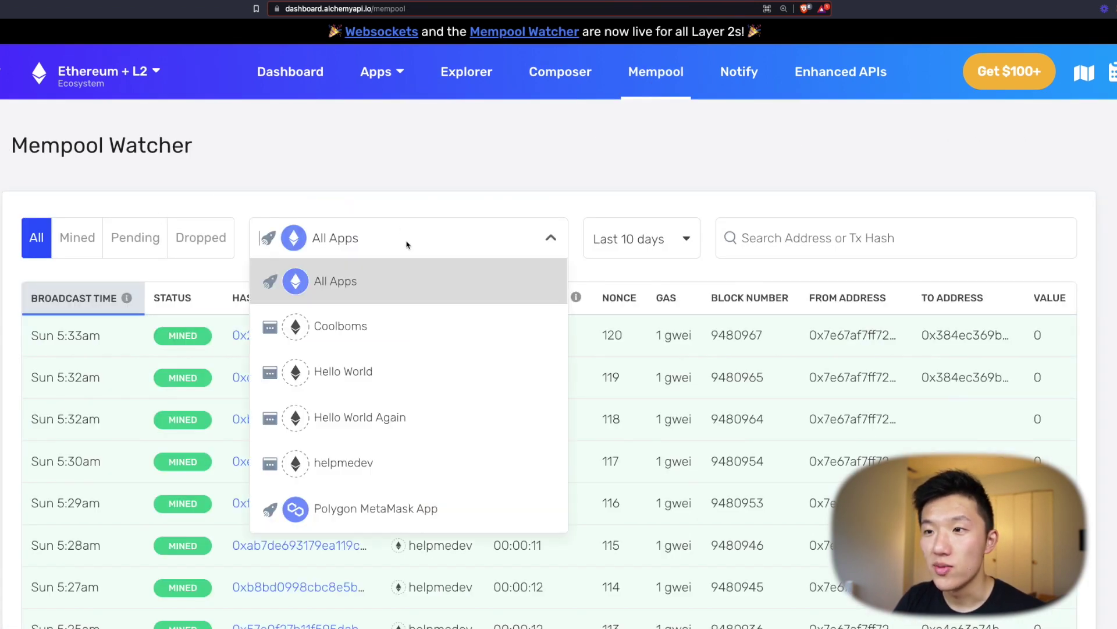
{"action": "left_click", "coordinate": [386, 508]}
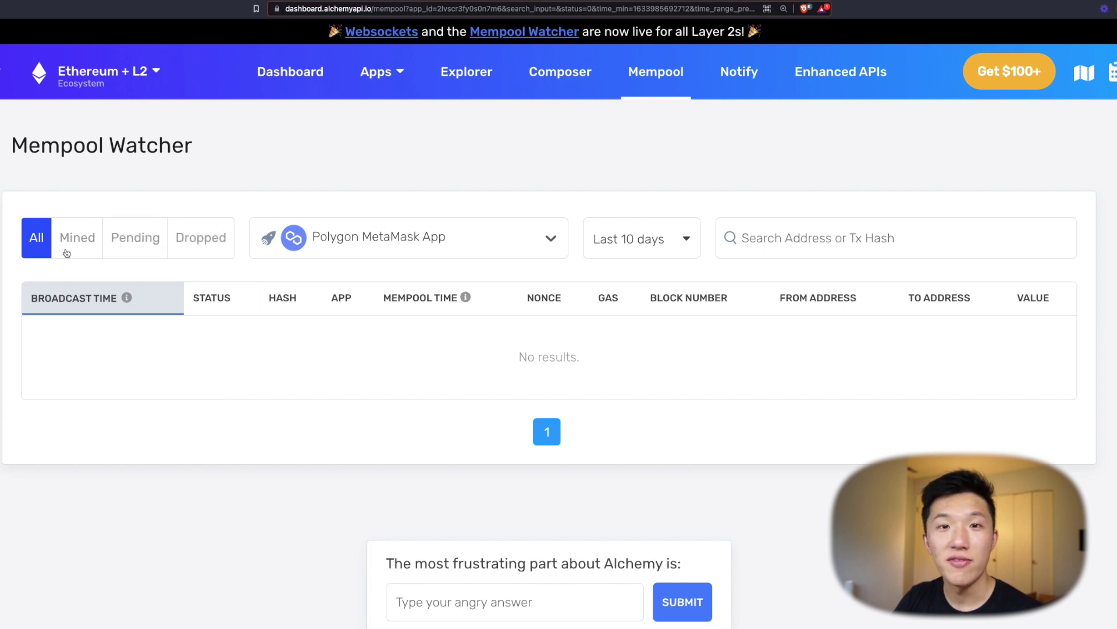
{"action": "left_click", "coordinate": [146, 251]}
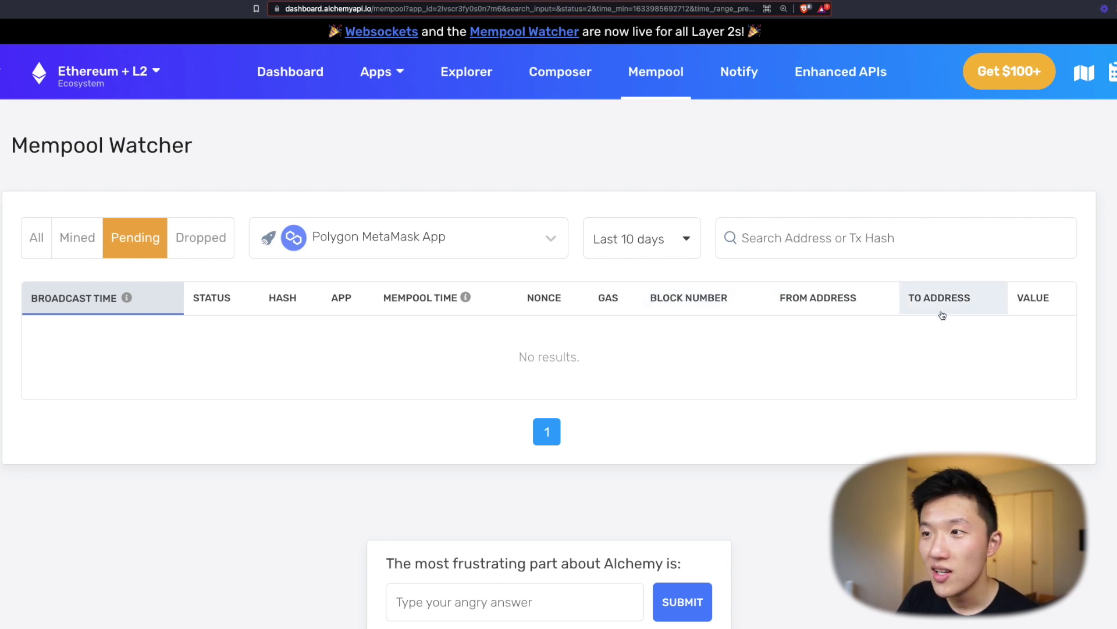
{"action": "mouse_move", "coordinate": [465, 298]}
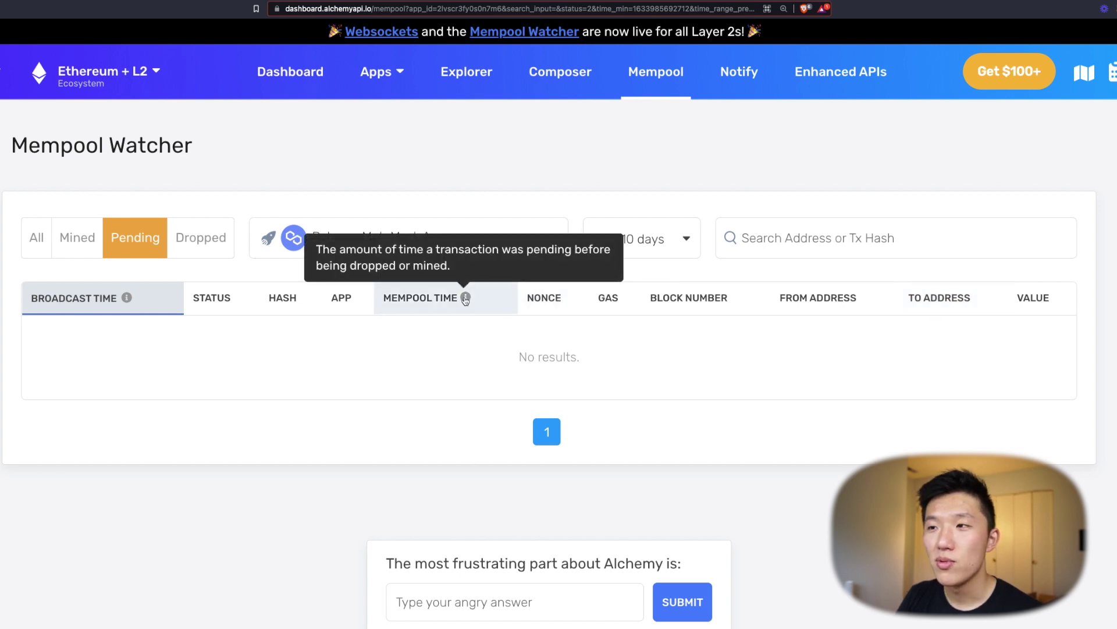